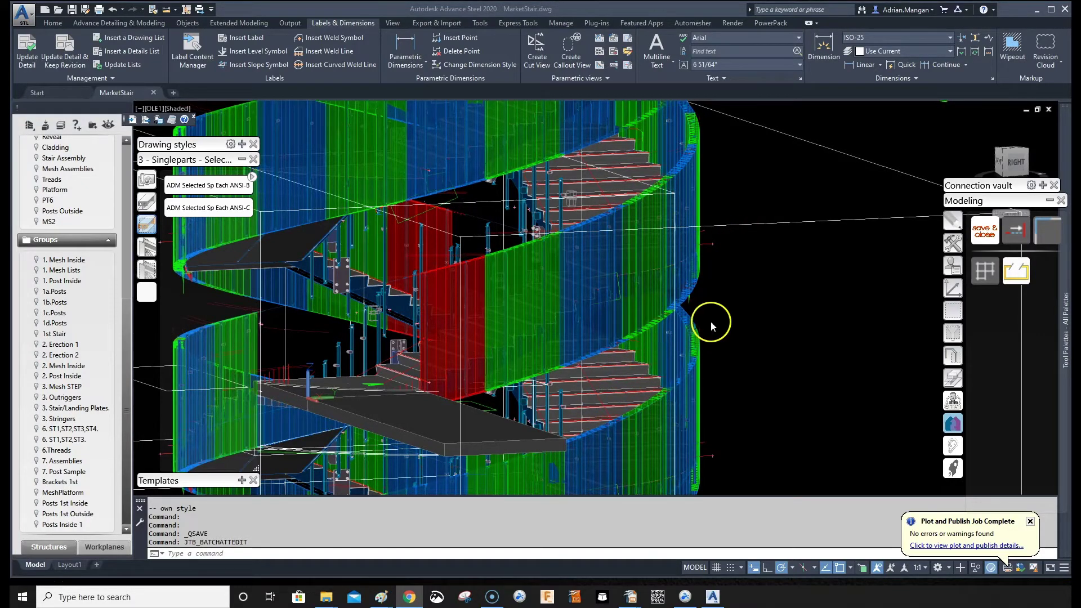
# Switch to the Output ribbon tab and open the drawing styles palette for the MarketStair model.
pyautogui.click(234, 24)
pyautogui.click(292, 23)
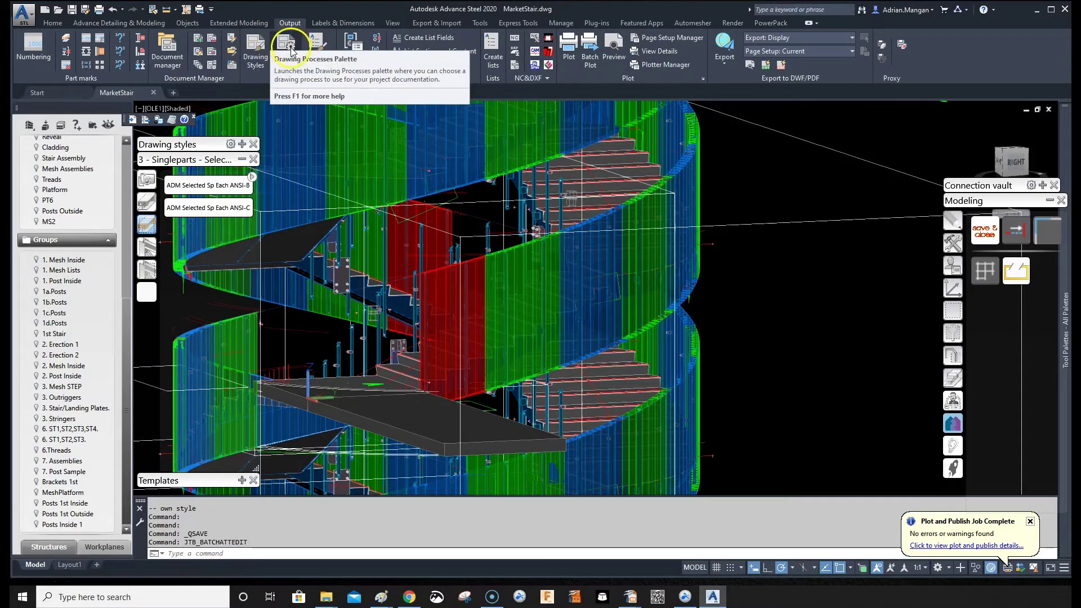
pyautogui.click(174, 52)
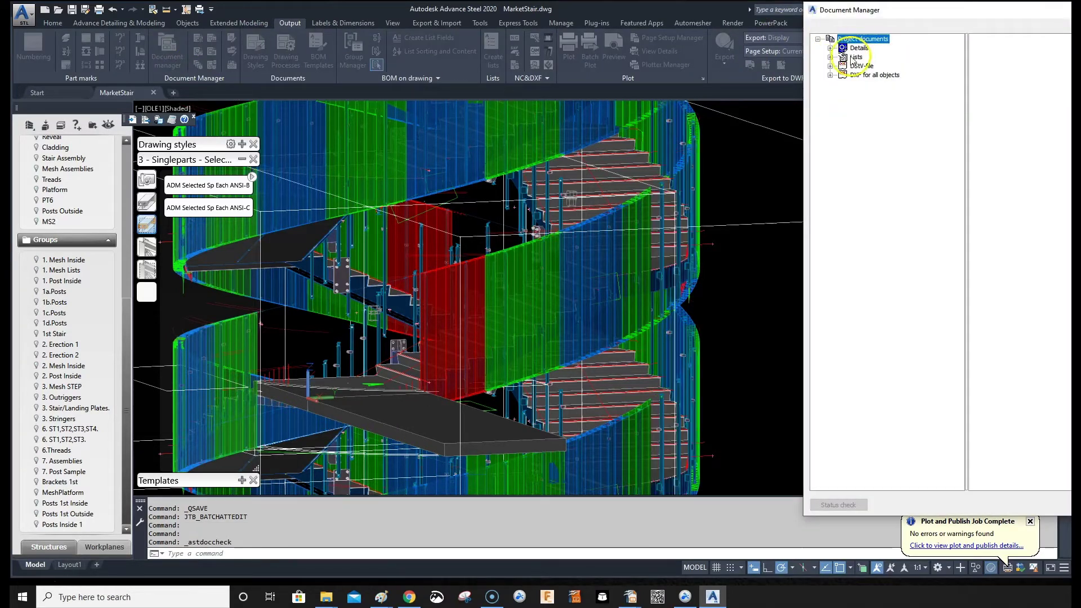
pyautogui.click(831, 48)
pyautogui.click(843, 65)
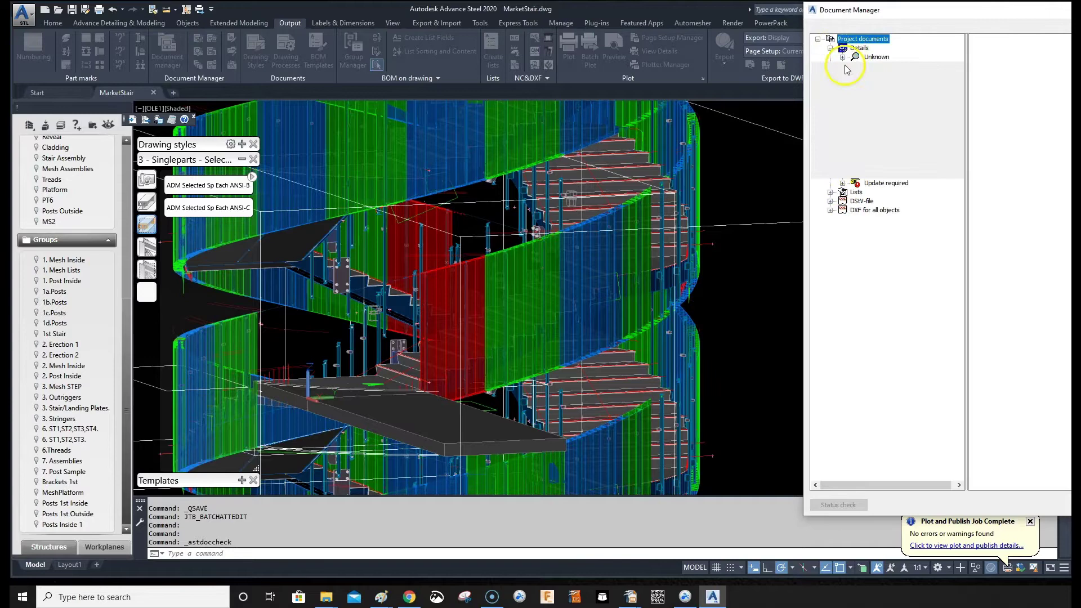
pyautogui.moveTo(986, 10); pyautogui.dragTo(662, 27)
pyautogui.click(602, 137)
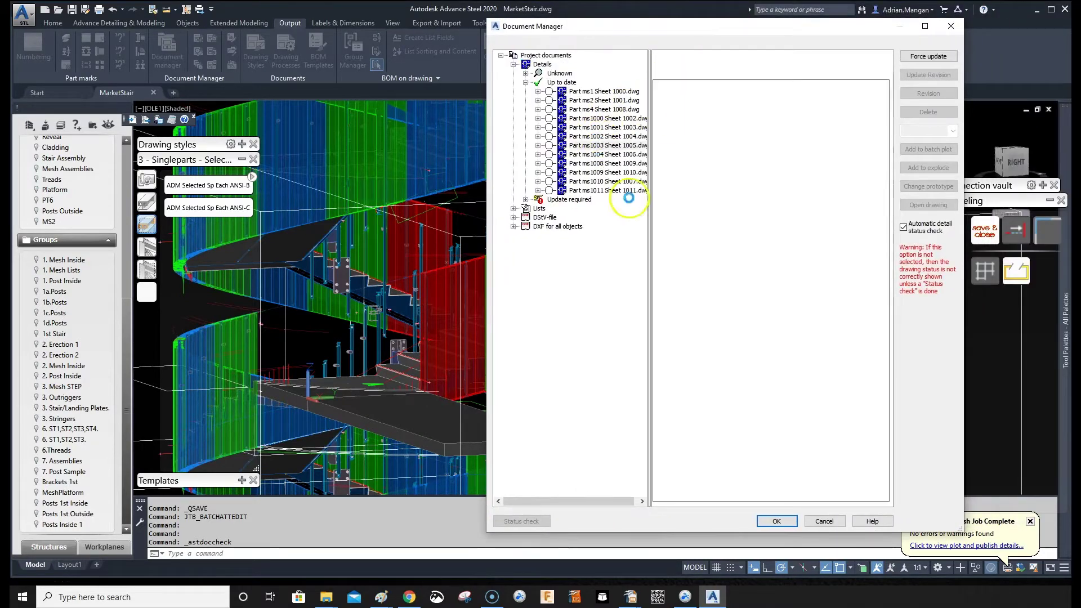
pyautogui.click(607, 146)
pyautogui.scroll(3, 831, 380)
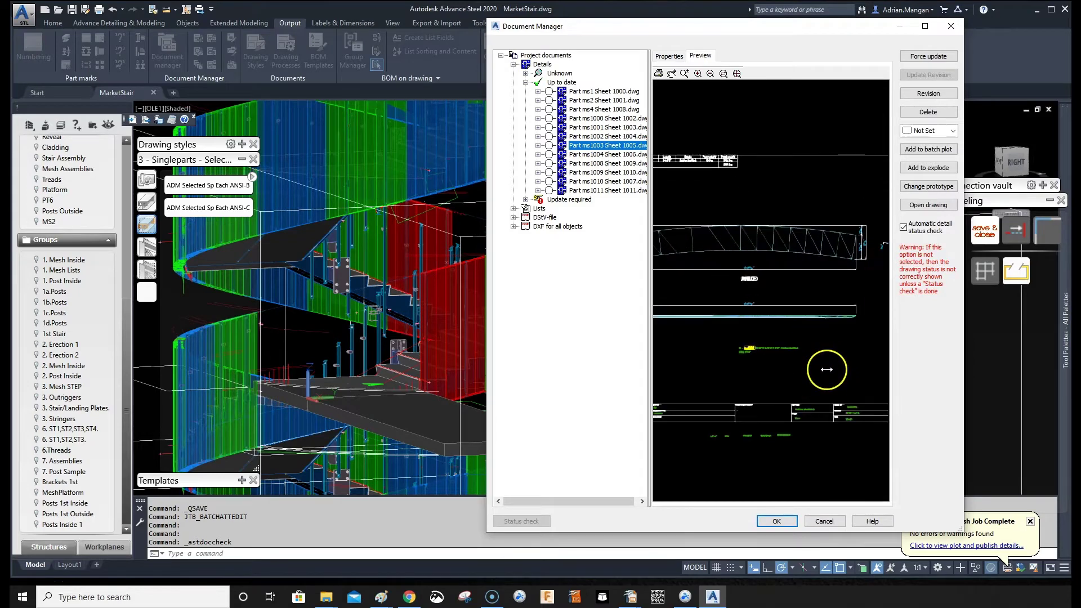
pyautogui.moveTo(828, 366)
pyautogui.mouseDown()
pyautogui.moveTo(659, 208)
pyautogui.moveTo(717, 236)
pyautogui.mouseUp()
pyautogui.scroll(2, 833, 277)
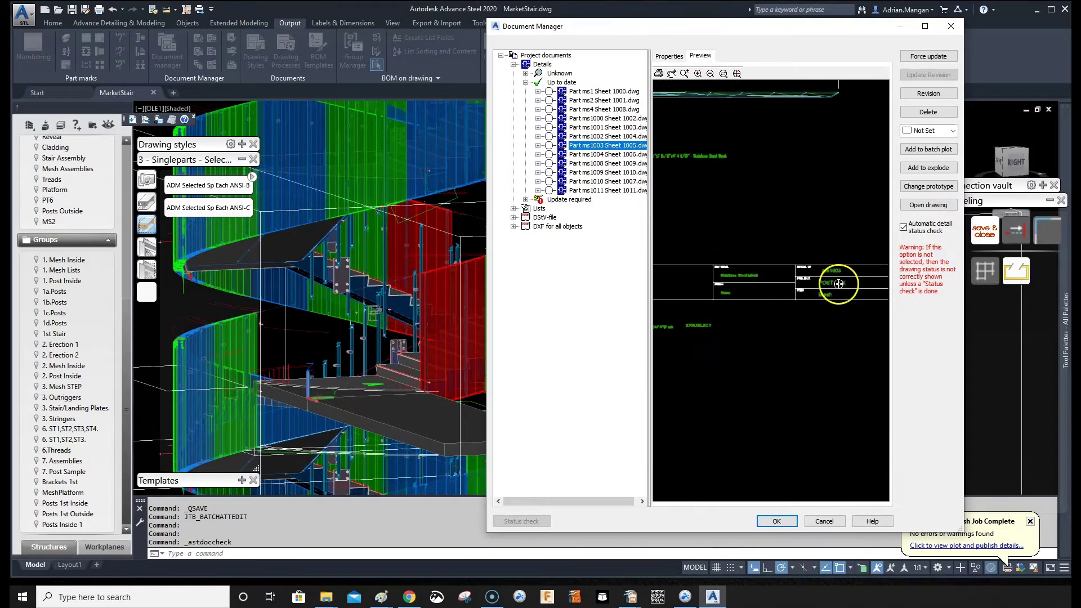
pyautogui.click(603, 92)
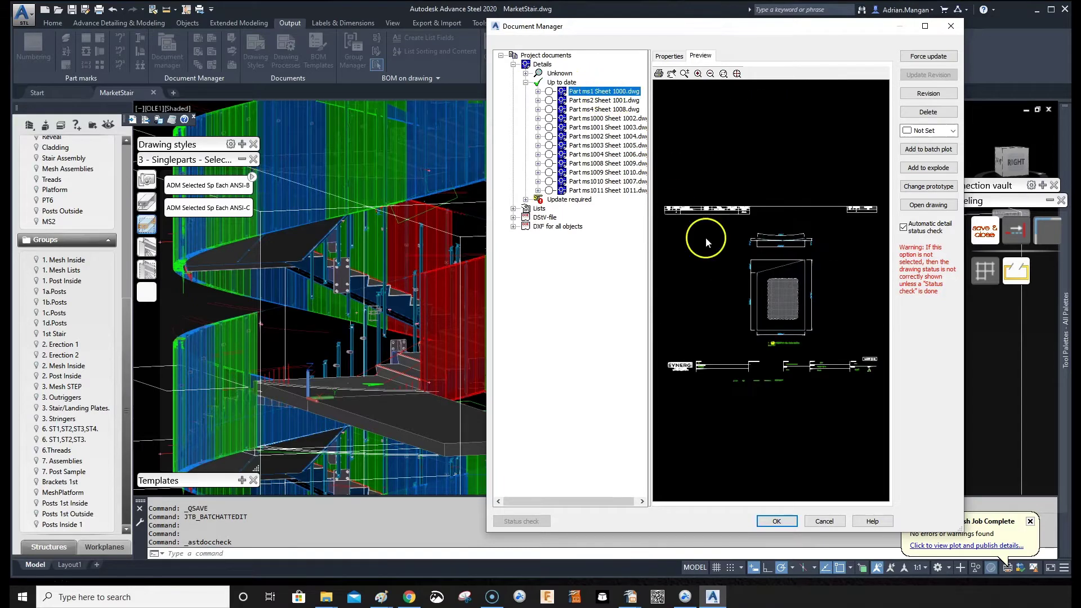
pyautogui.moveTo(860, 377)
pyautogui.mouseDown()
pyautogui.moveTo(700, 248)
pyautogui.moveTo(828, 259)
pyautogui.mouseUp()
pyautogui.scroll(3, 698, 253)
pyautogui.scroll(3, 763, 255)
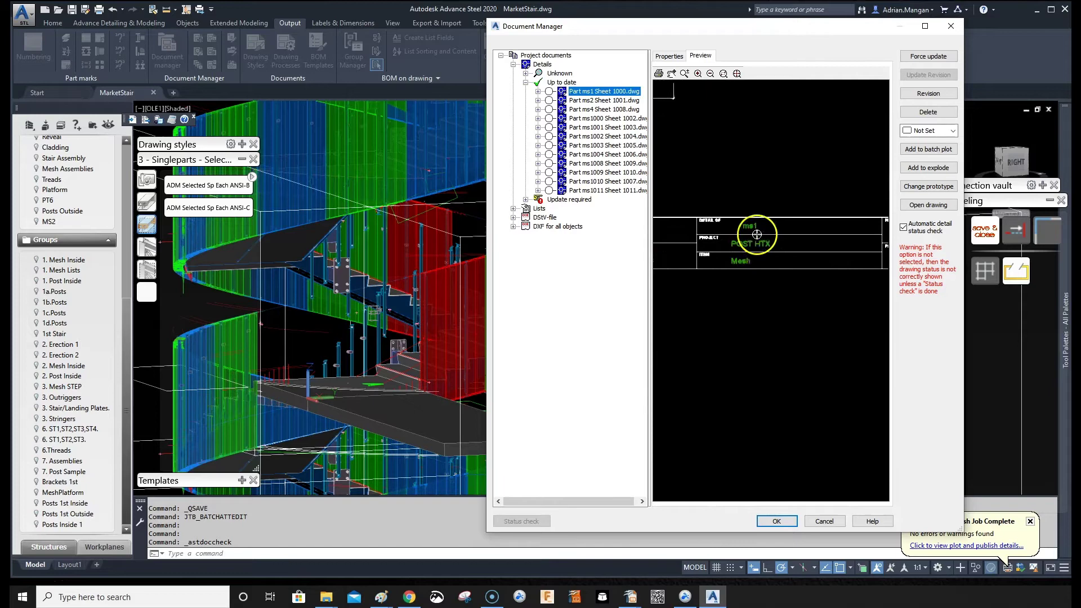
pyautogui.click(605, 172)
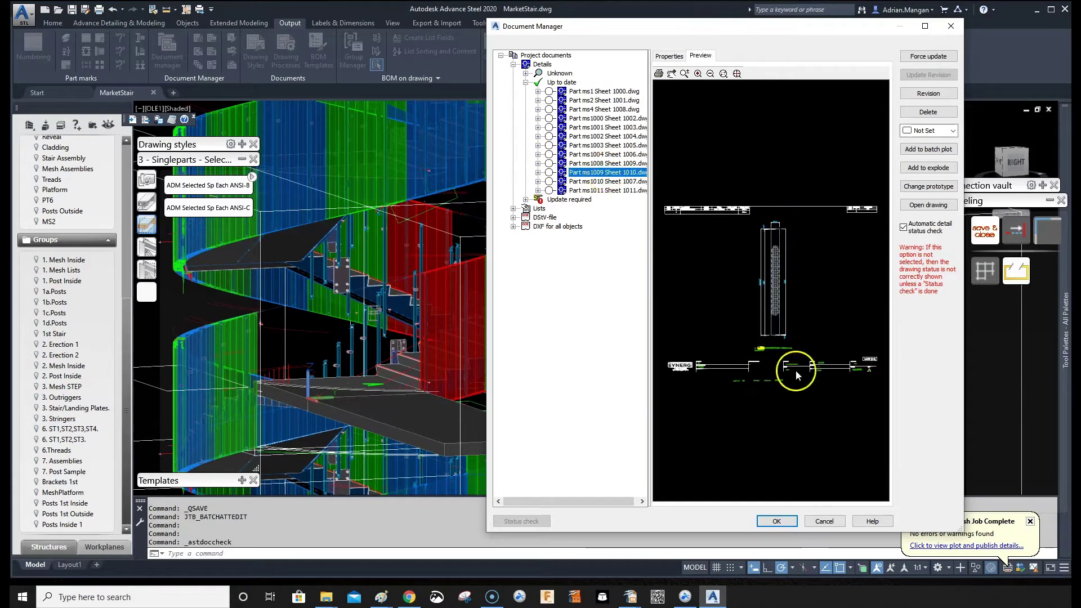
pyautogui.scroll(4, 726, 293)
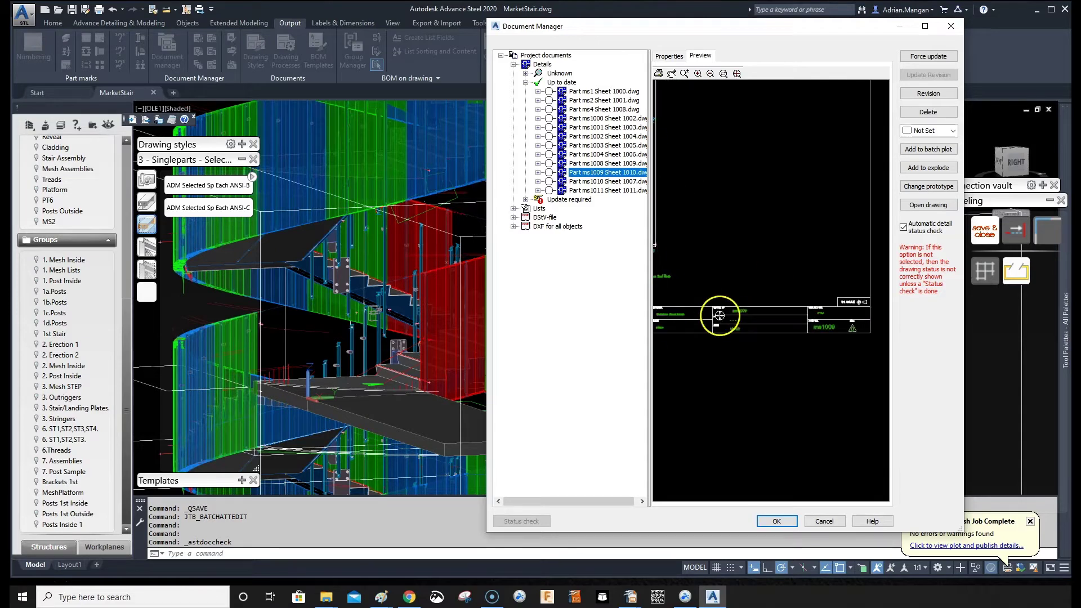
pyautogui.scroll(2, 721, 335)
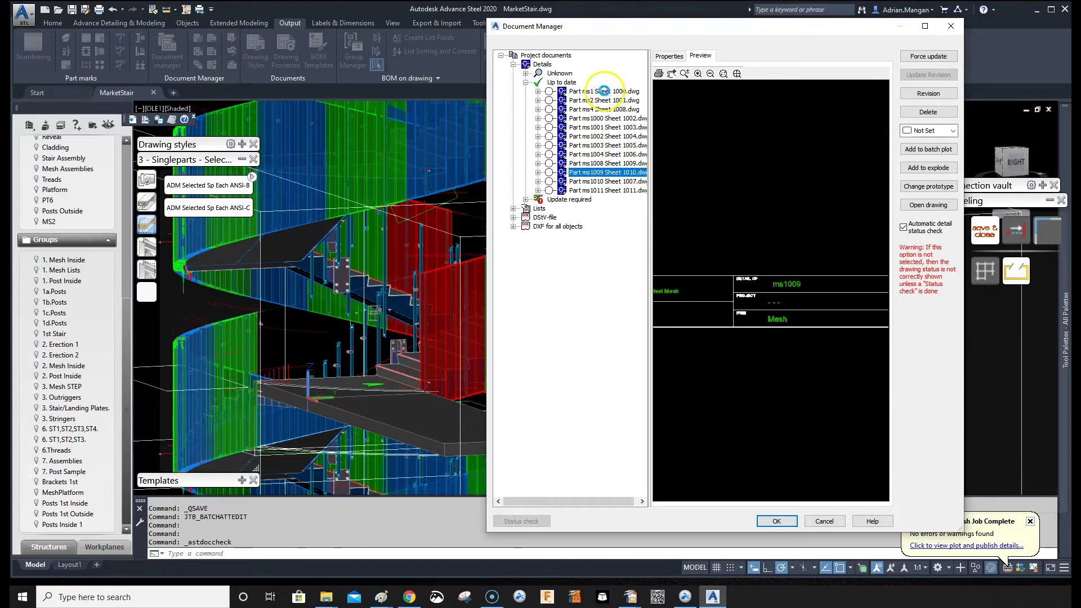
pyautogui.click(604, 91)
pyautogui.click(603, 100)
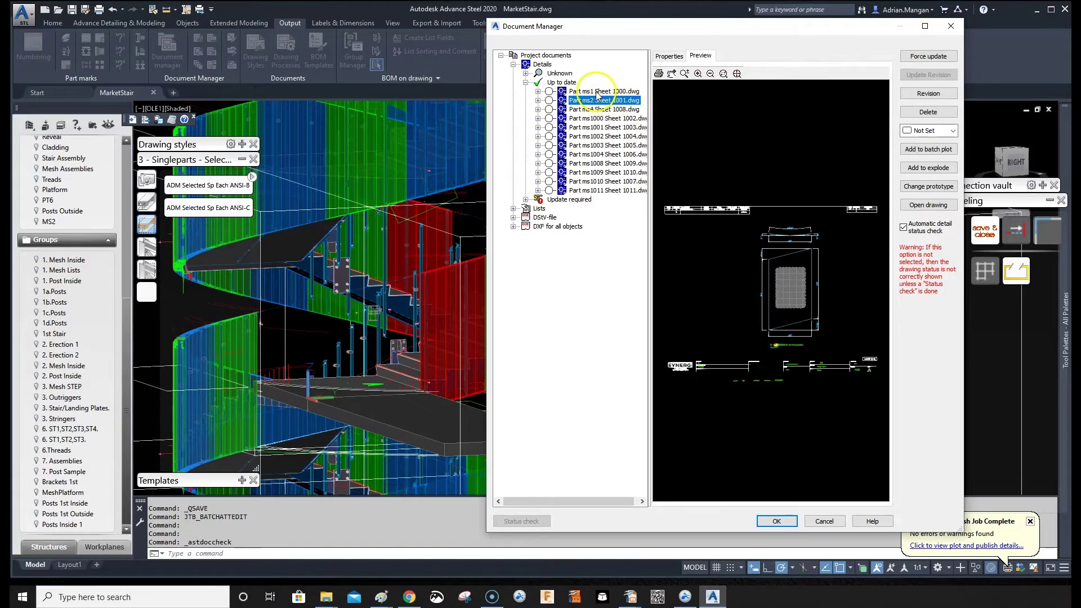
pyautogui.click(949, 26)
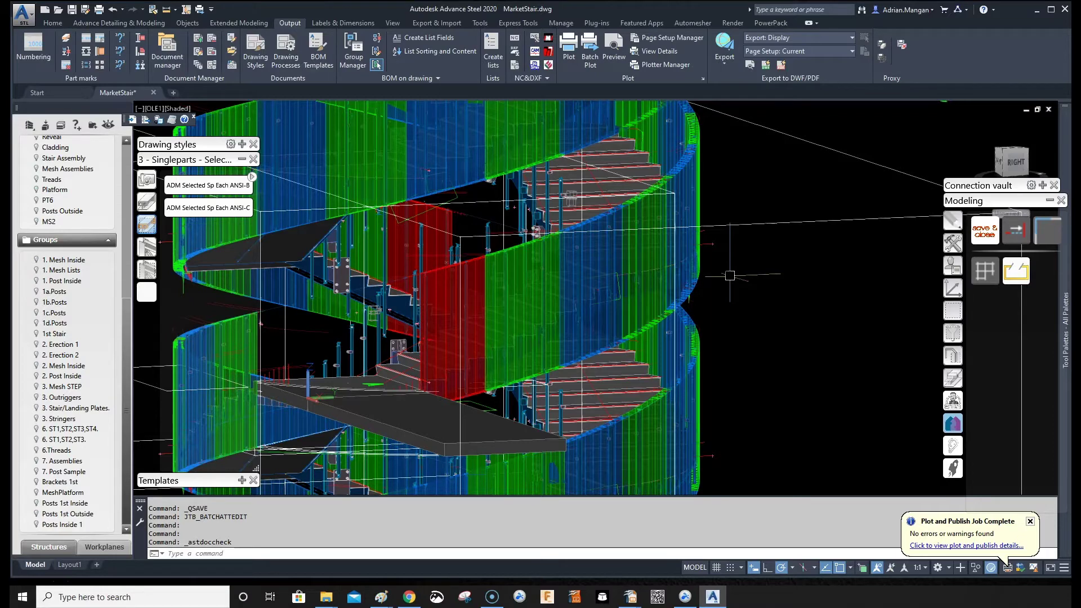
# Run JTB_BATCHATTEDIT and start adding drawing files to its empty list.
pyautogui.write('T')
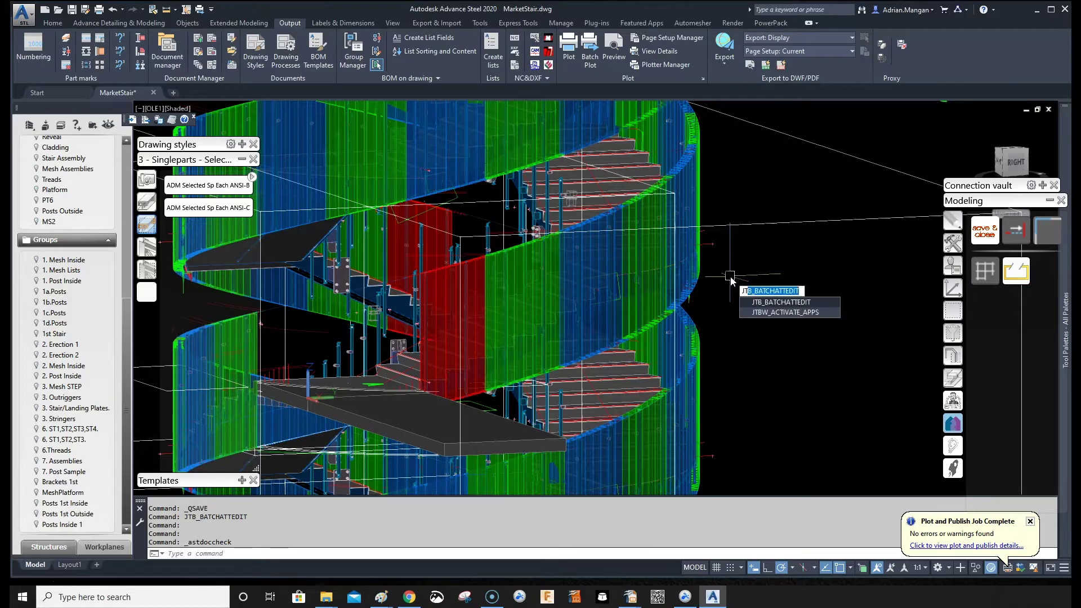
pyautogui.press('Return')
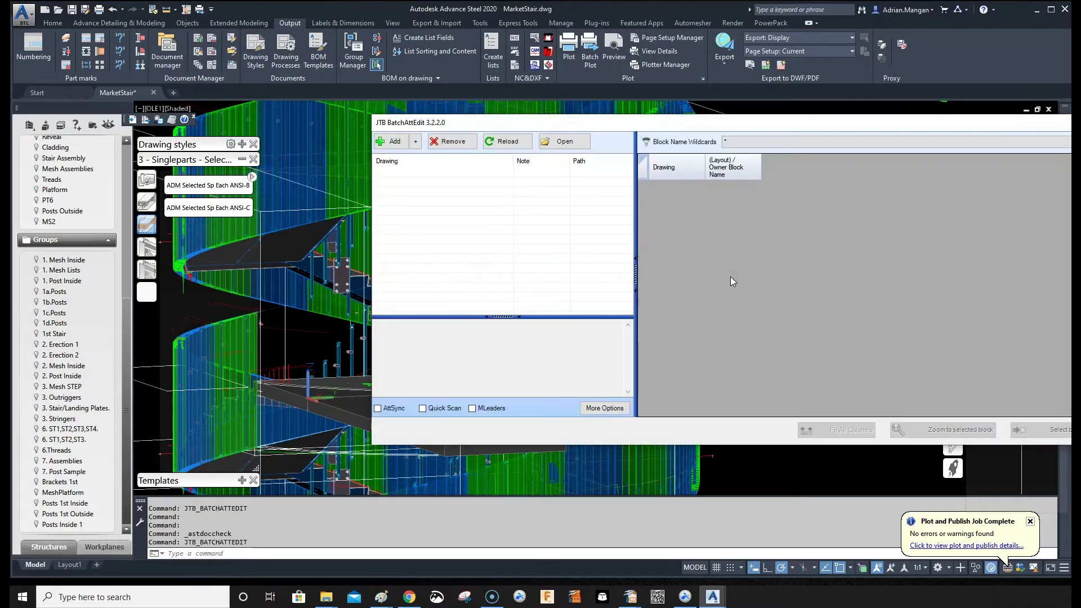
pyautogui.click(390, 141)
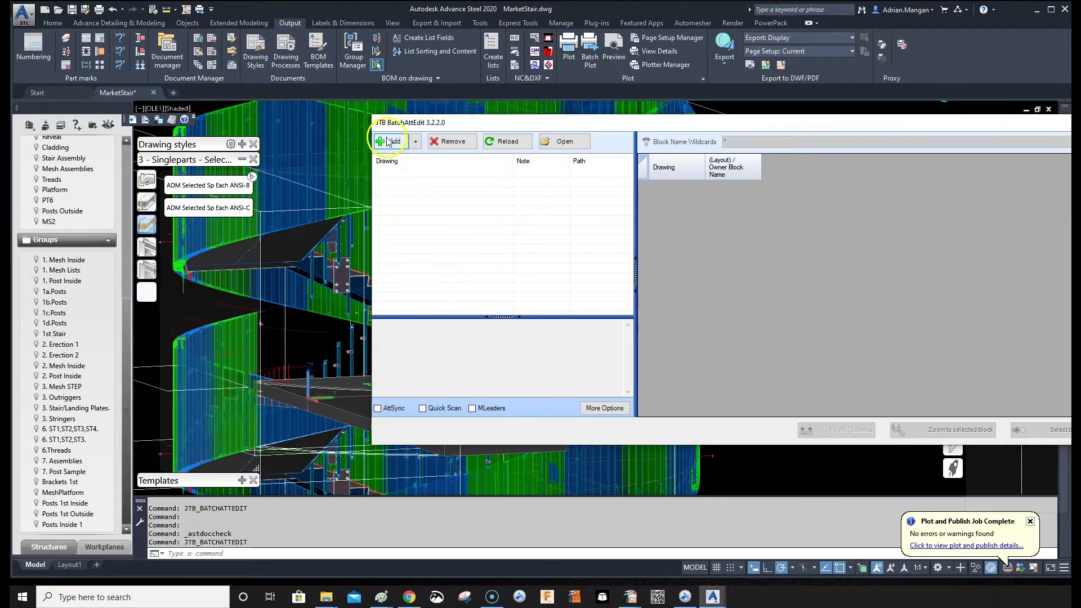
# Select Part ms1 Sheet 1000.dwg through Part ms1011 Sheet 1011.dwg and load all twelve drawings.
pyautogui.scroll(-3, 692, 277)
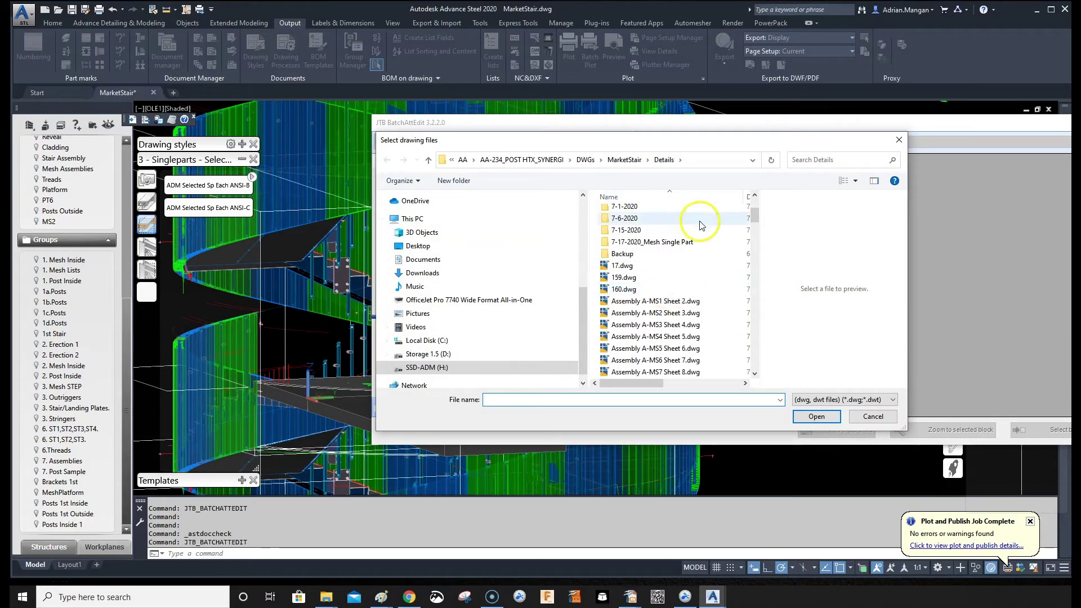
pyautogui.scroll(-7, 641, 293)
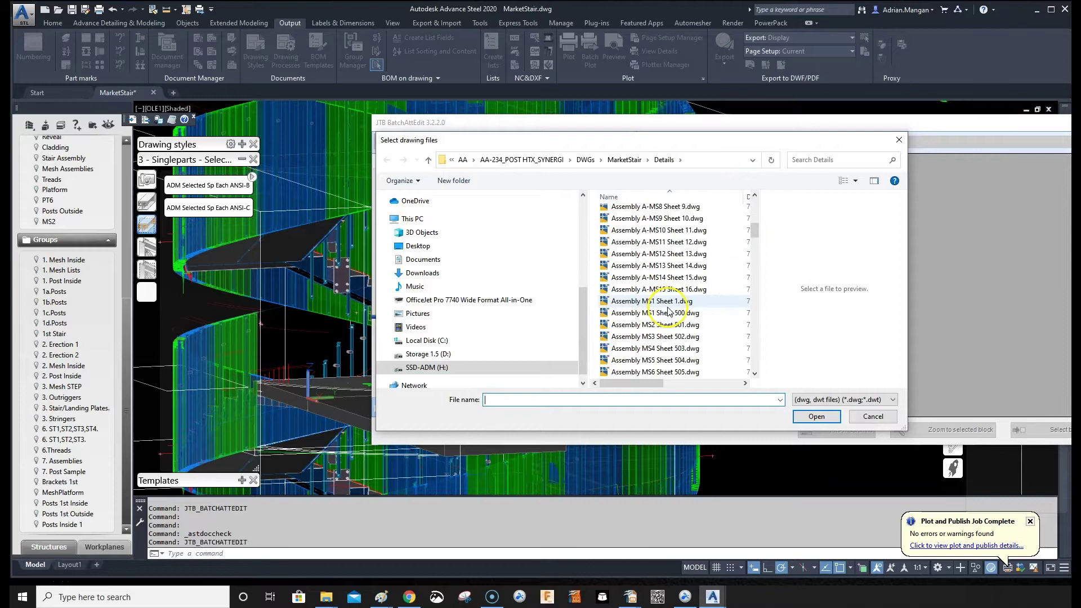
pyautogui.scroll(-10, 670, 306)
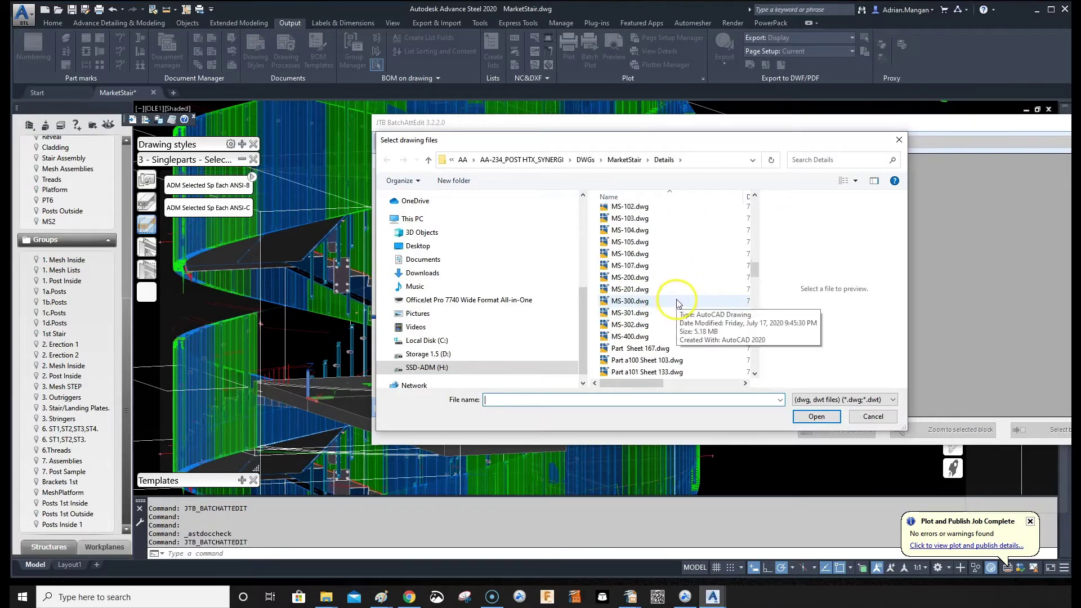
pyautogui.scroll(-10, 678, 304)
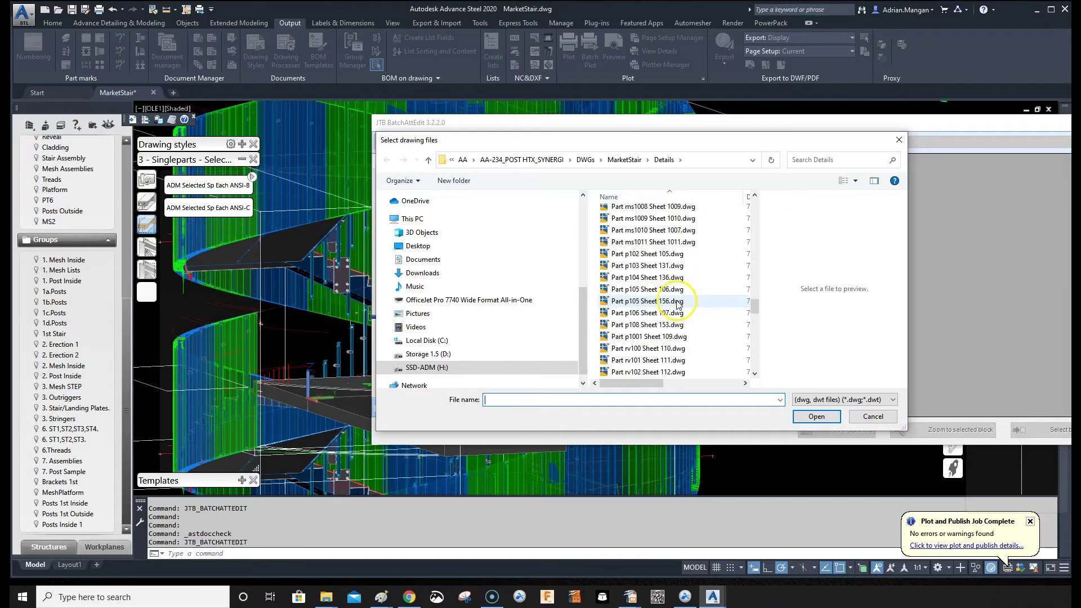
pyautogui.scroll(-10, 682, 307)
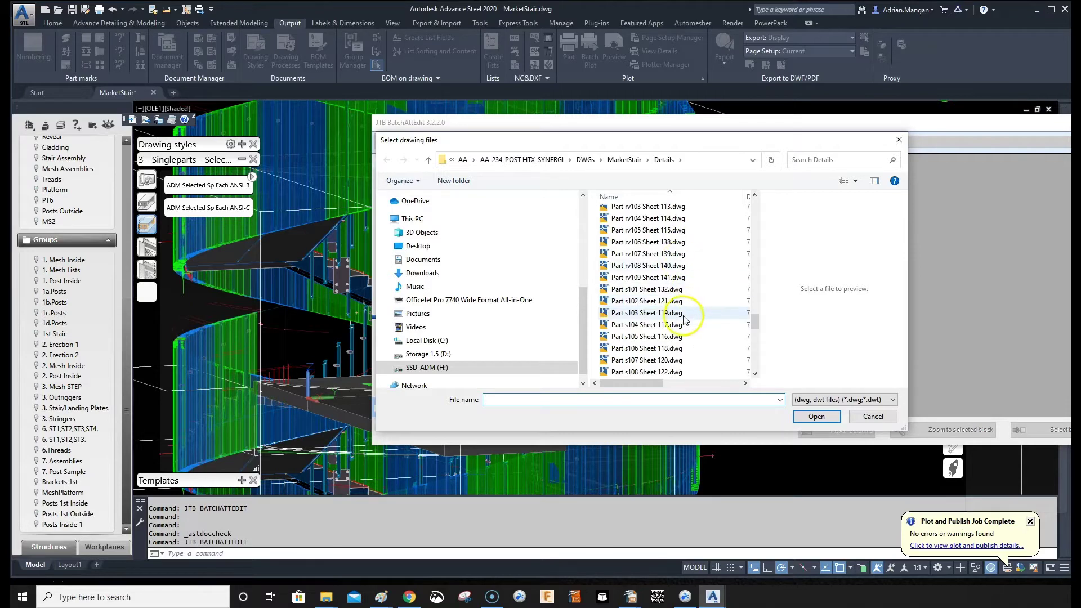
pyautogui.scroll(12, 684, 326)
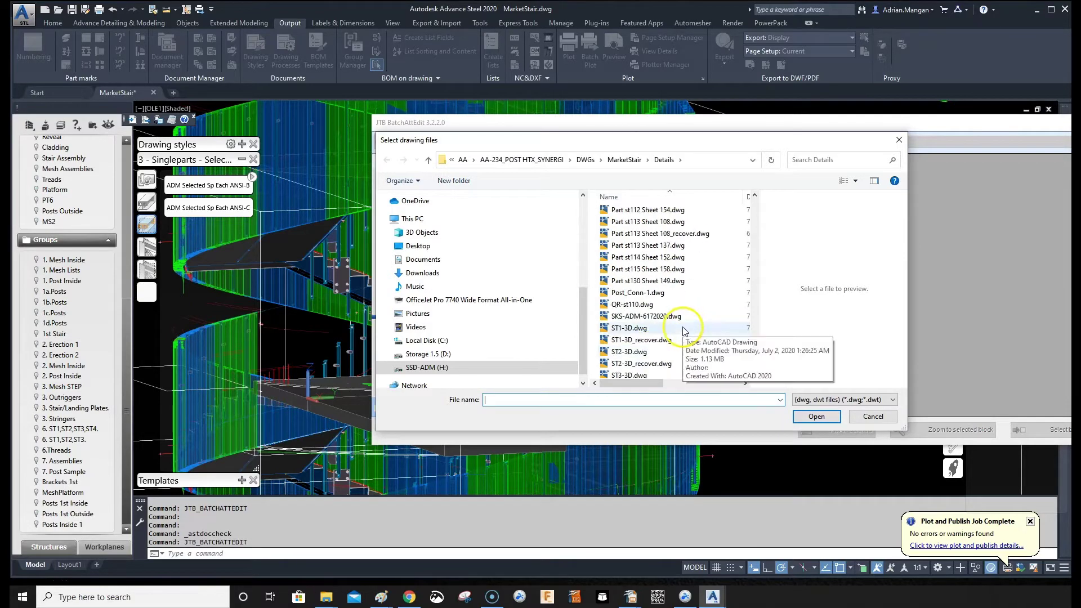
pyautogui.scroll(4, 679, 309)
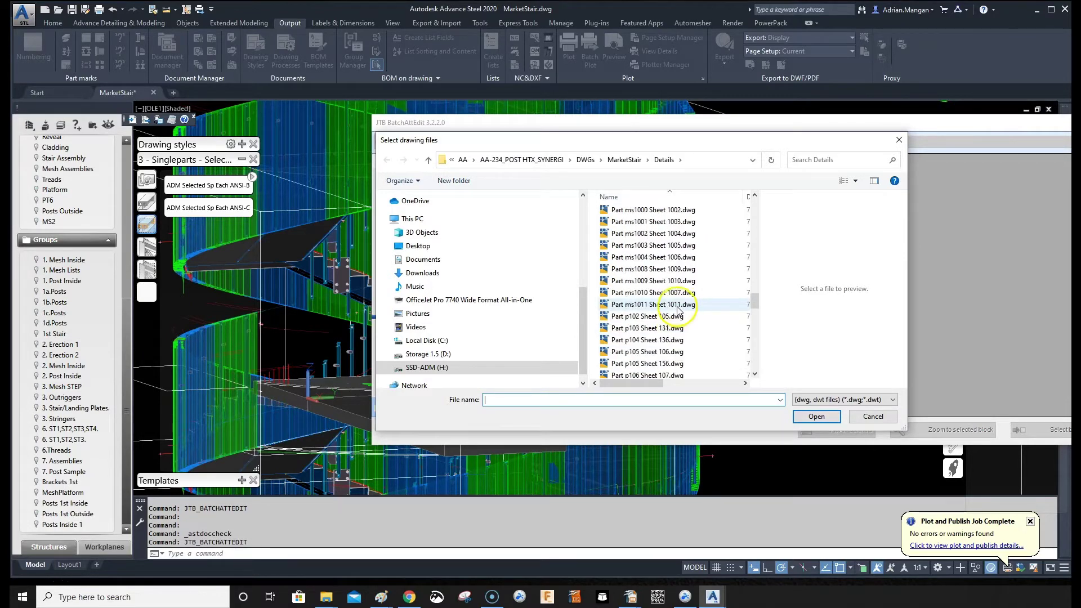
pyautogui.click(660, 303)
pyautogui.scroll(3, 660, 297)
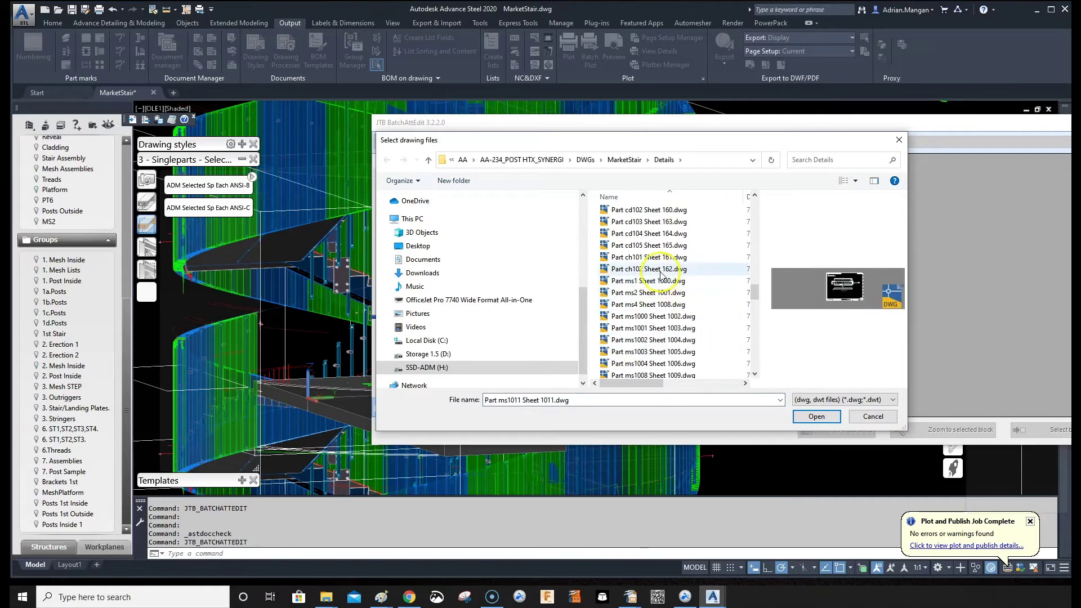
pyautogui.keyDown('shift'); pyautogui.click(655, 281); pyautogui.keyUp('shift')
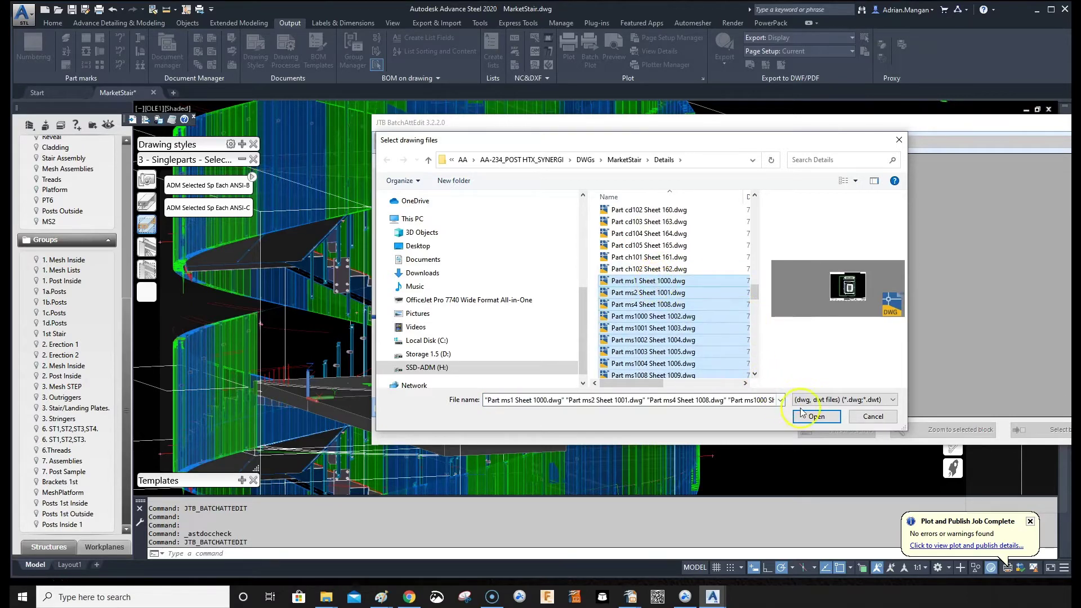
pyautogui.click(819, 417)
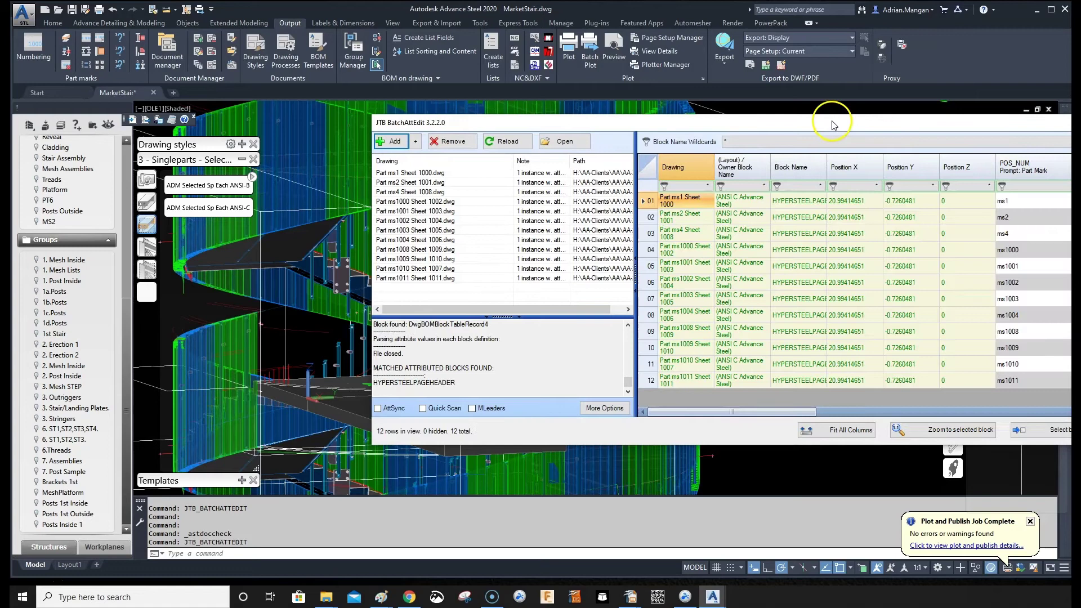
# Move the editor window and inspect the first rows' part mark and model role values.
pyautogui.moveTo(828, 123); pyautogui.dragTo(613, 79)
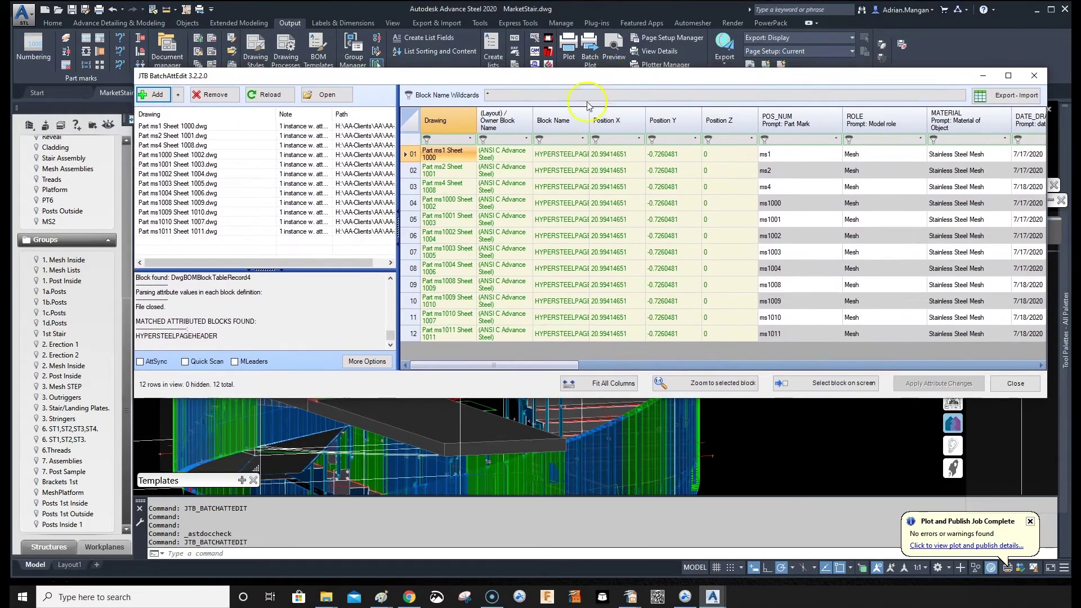
pyautogui.click(449, 172)
pyautogui.click(450, 188)
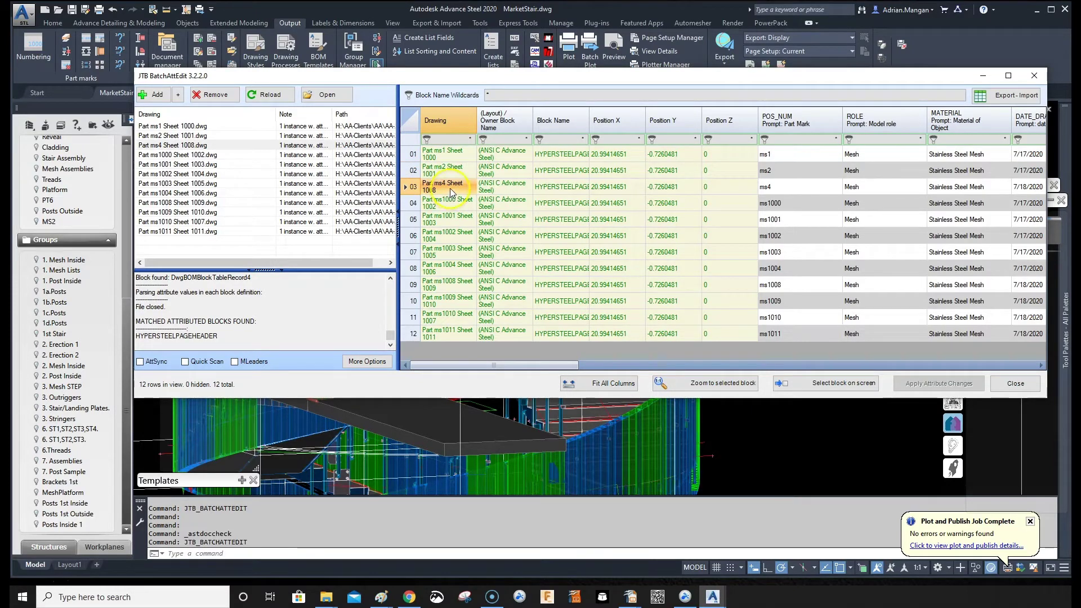
pyautogui.click(787, 155)
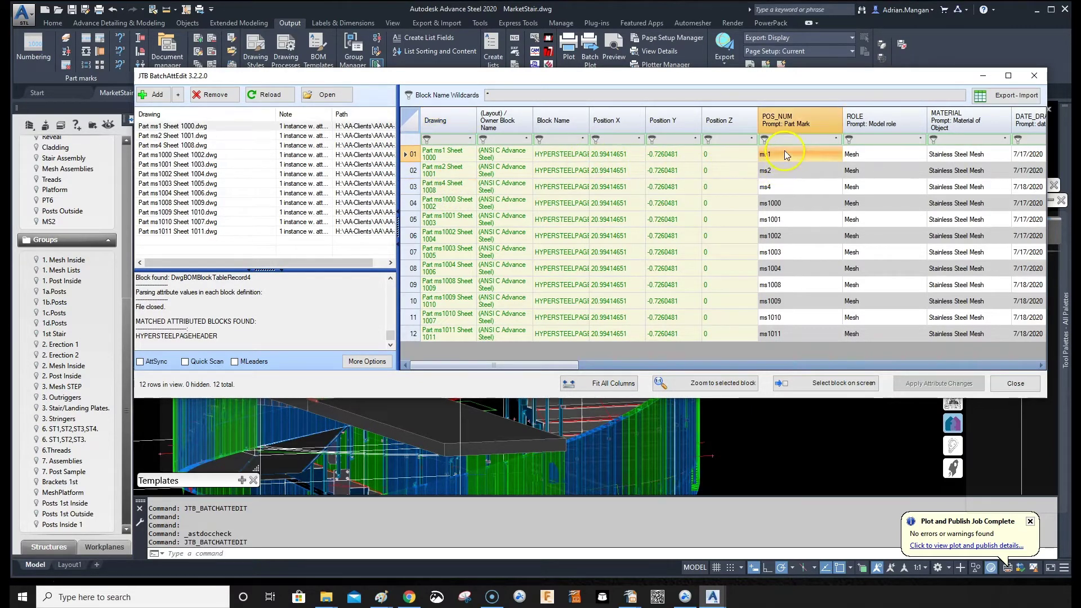
pyautogui.click(866, 152)
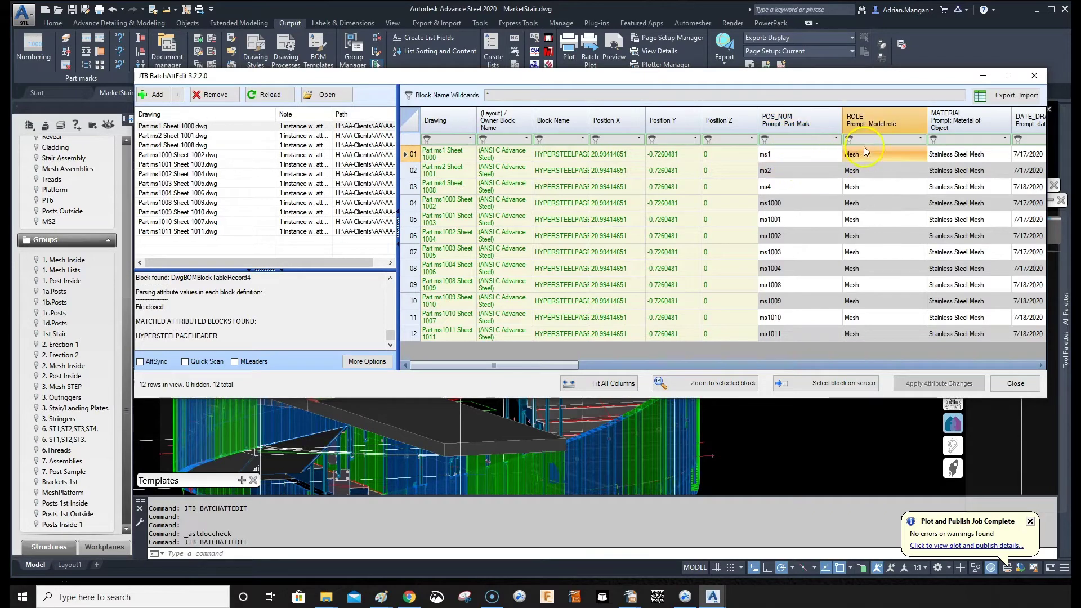
# Scroll to the PROJECT column and compare rows reading POST HTX against those reading ---.
pyautogui.moveTo(567, 365); pyautogui.dragTo(755, 361)
pyautogui.click(688, 188)
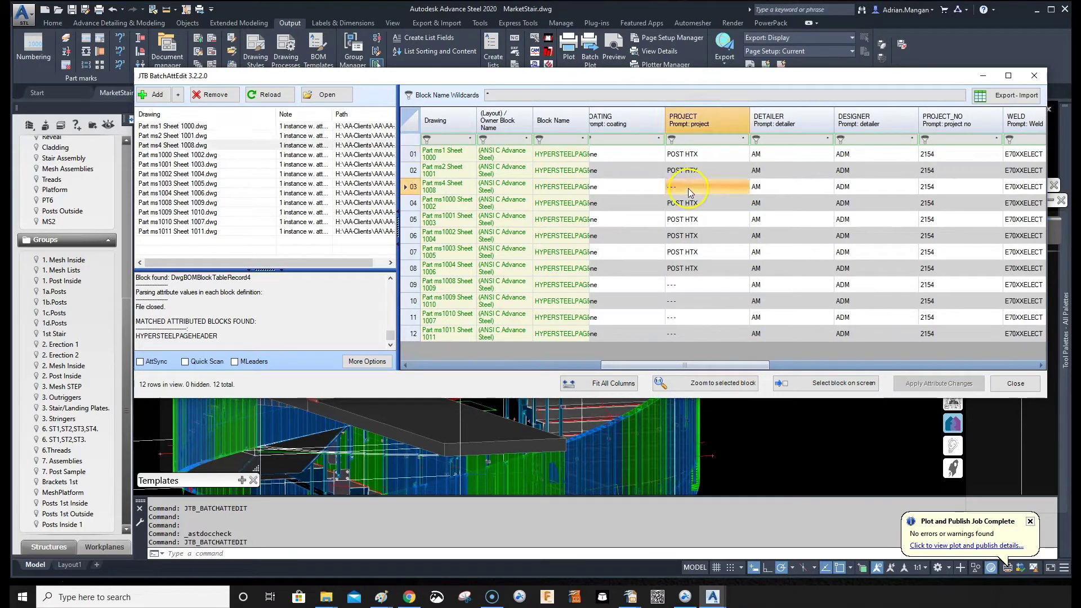
pyautogui.click(695, 154)
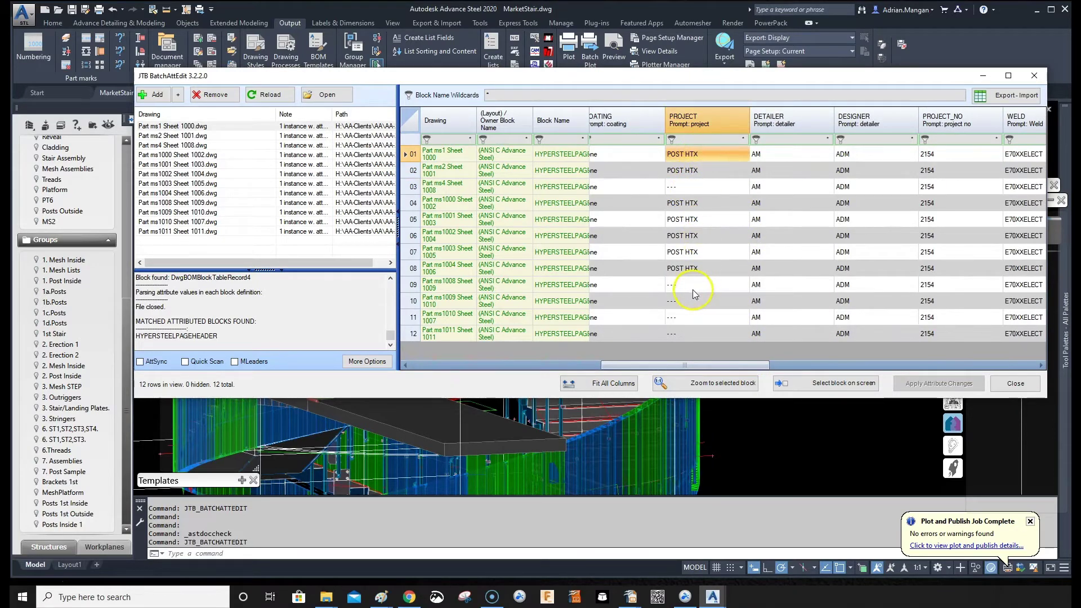
pyautogui.moveTo(694, 289); pyautogui.dragTo(709, 153)
# Close the batch editor, pan the stair model, and relaunch JTB_BATCHATTEDIT with an empty list.
pyautogui.press('Escape')
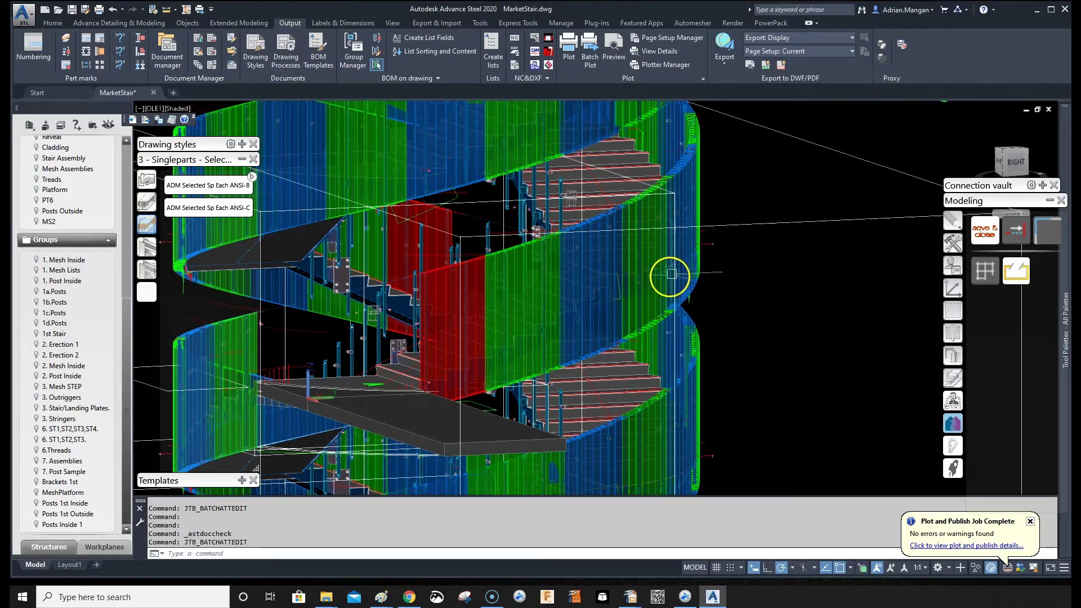
pyautogui.moveTo(772, 261); pyautogui.dragTo(750, 246)
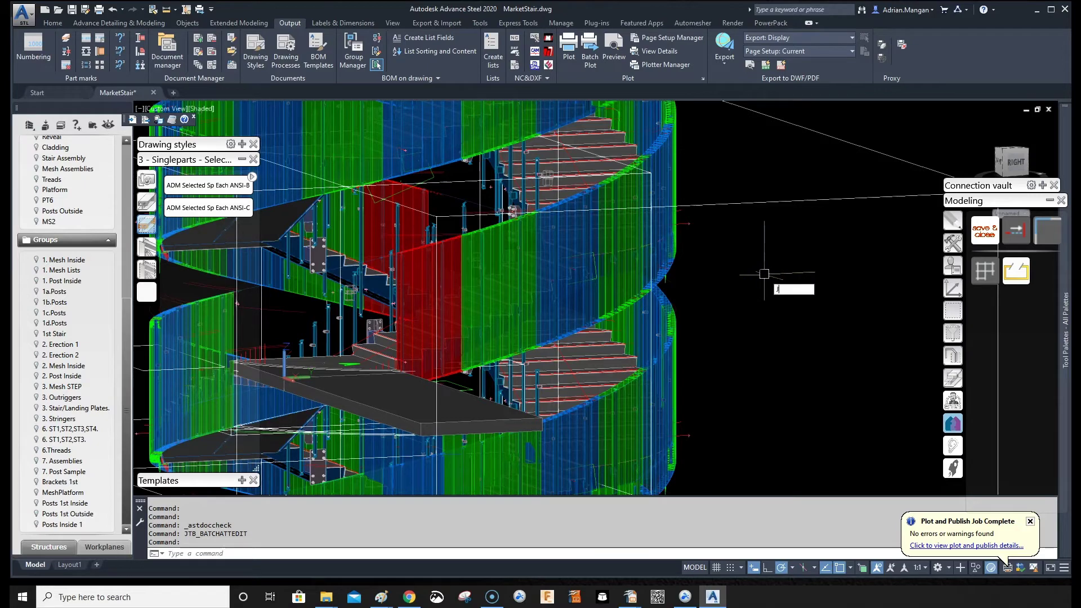
pyautogui.press('Return')
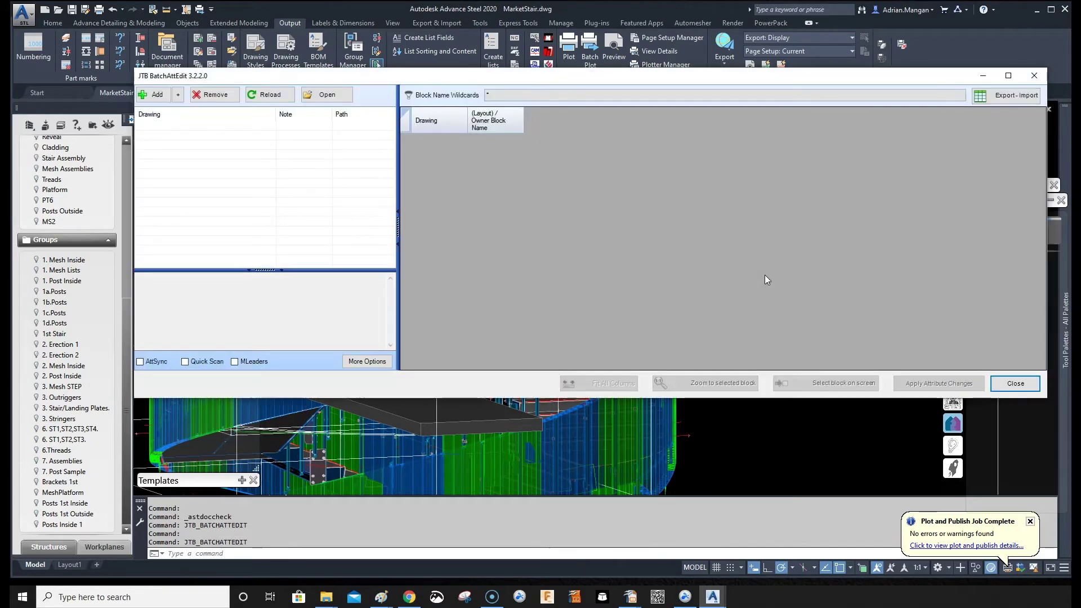
# Add Part ms1 Sheet 1000.dwg through Part ms1011 Sheet 1011.dwg from the Details folder again.
pyautogui.click(150, 95)
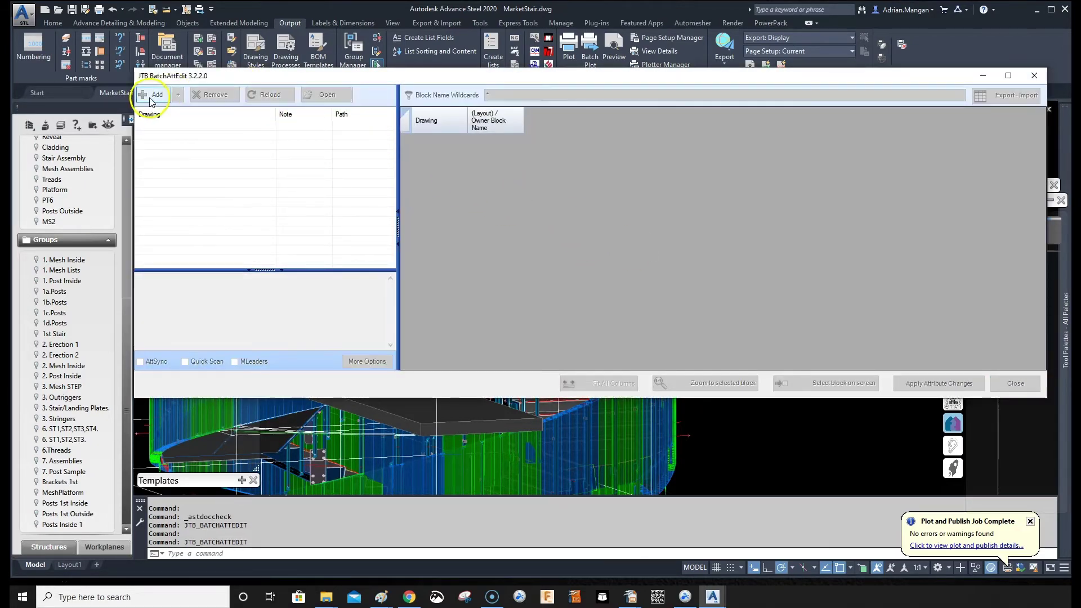
pyautogui.scroll(-10, 397, 242)
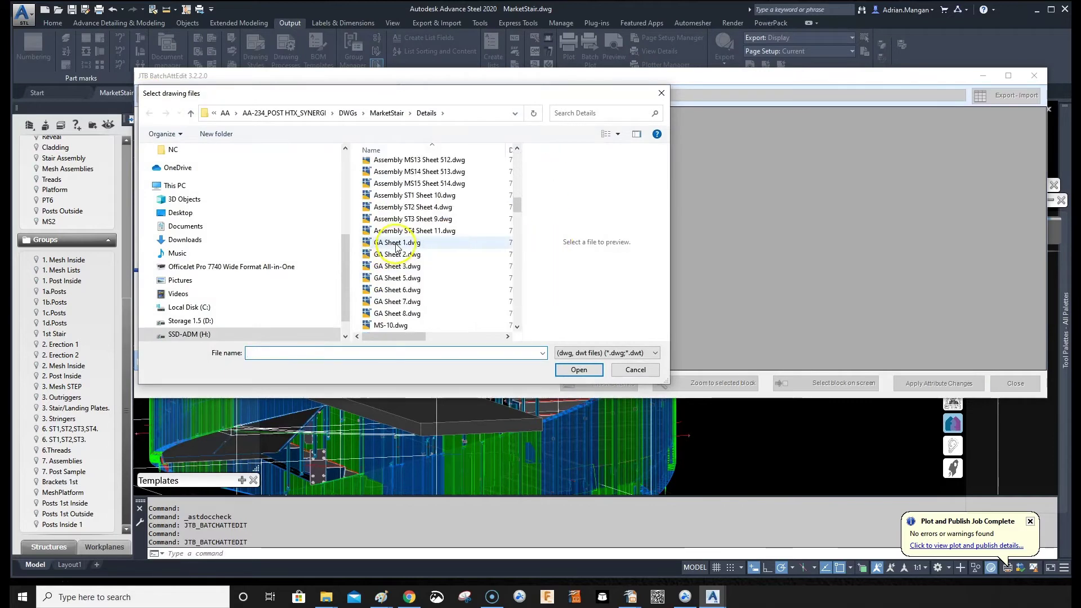
pyautogui.scroll(-10, 397, 242)
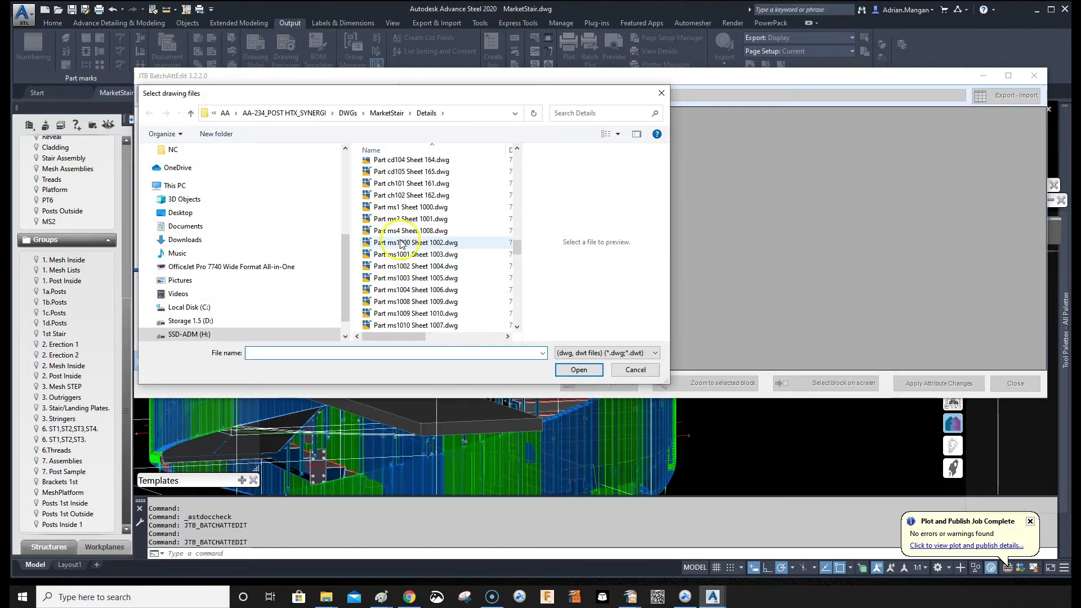
pyautogui.scroll(2, 402, 242)
pyautogui.click(413, 258)
pyautogui.scroll(2, 414, 248)
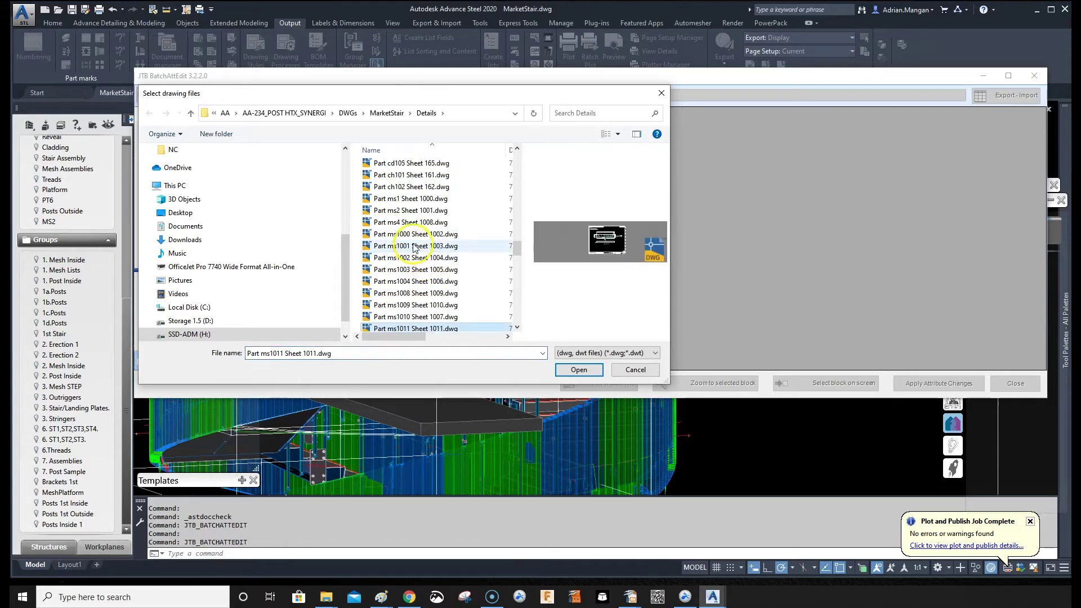
pyautogui.keyDown('shift'); pyautogui.click(410, 199); pyautogui.keyUp('shift')
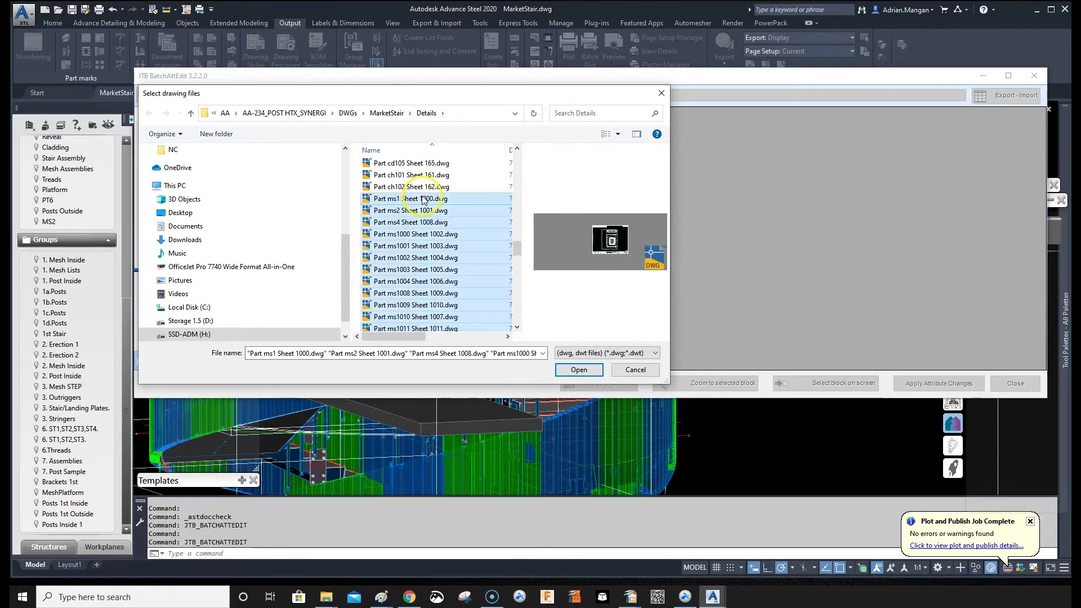
pyautogui.click(579, 370)
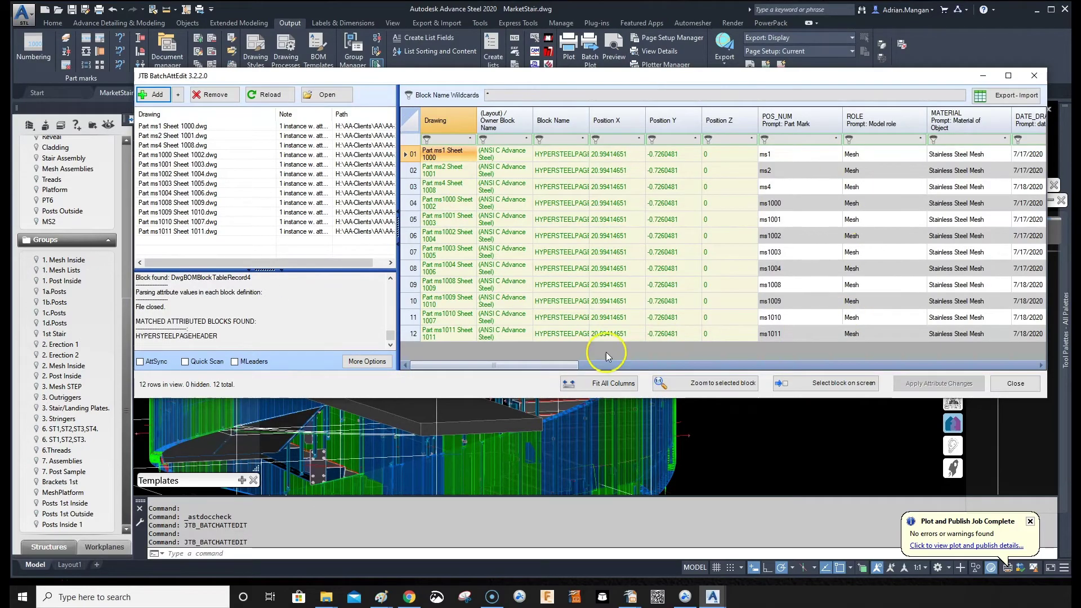
# Scroll to the PROJECT column and copy row 03's PROJECT value via its right-click menu.
pyautogui.moveTo(562, 365); pyautogui.dragTo(718, 365)
pyautogui.click(779, 189)
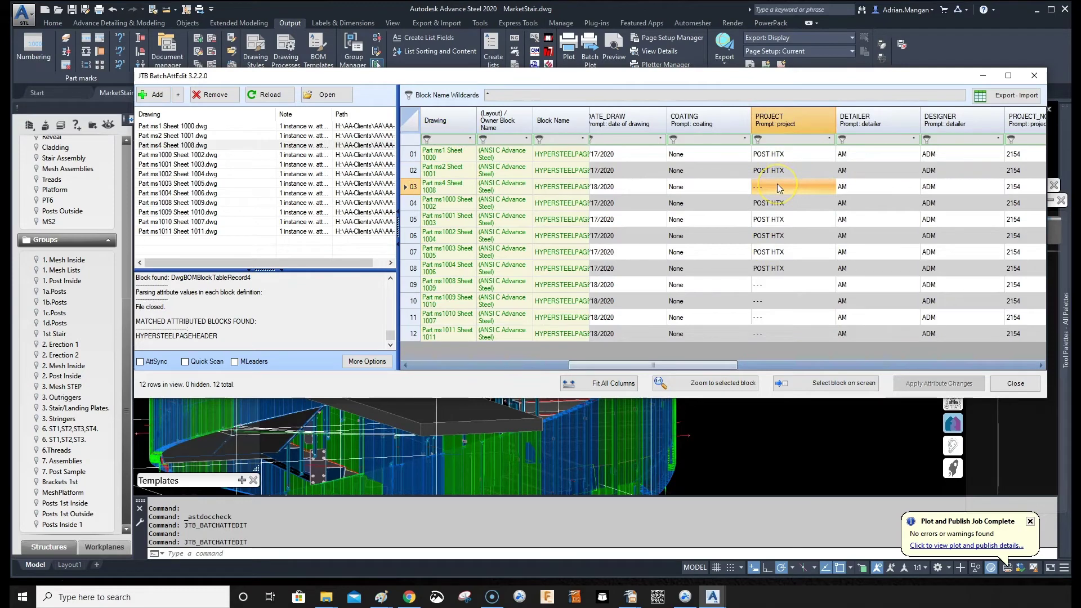
pyautogui.click(779, 187)
pyautogui.hotkey('ctrl', 'c')
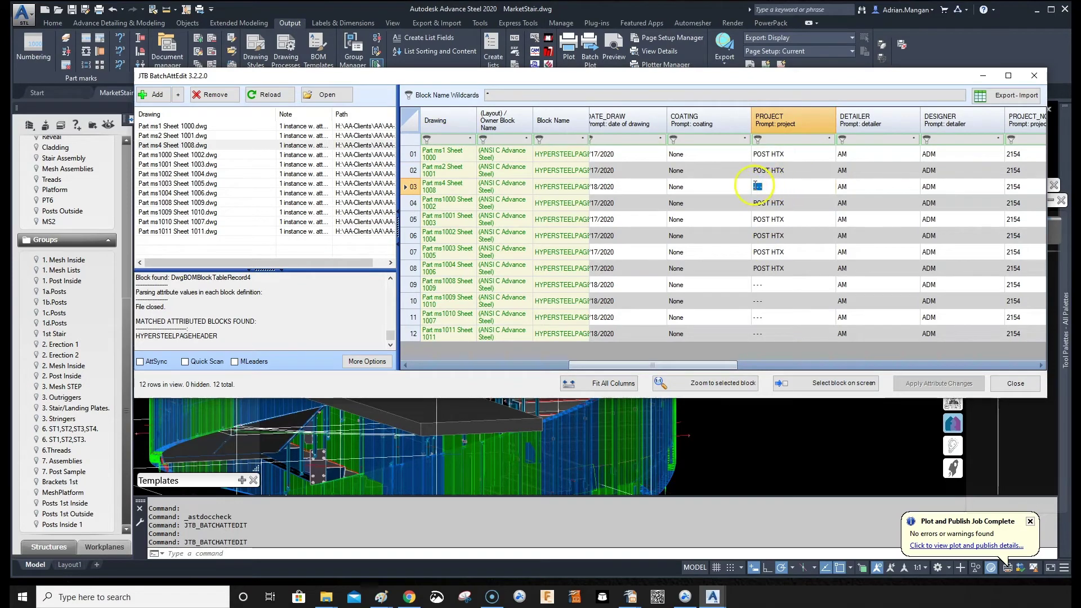
pyautogui.rightClick(758, 189)
pyautogui.click(777, 224)
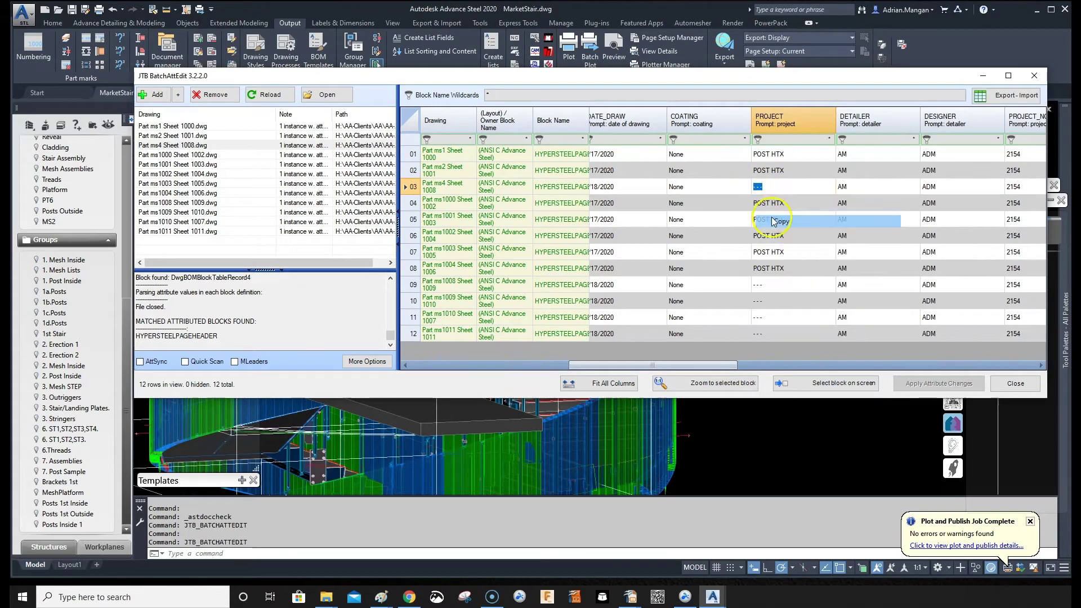
# Paste --- over POST HTX in the PROJECT cells of rows 02 and 01.
pyautogui.click(795, 153)
pyautogui.click(794, 154)
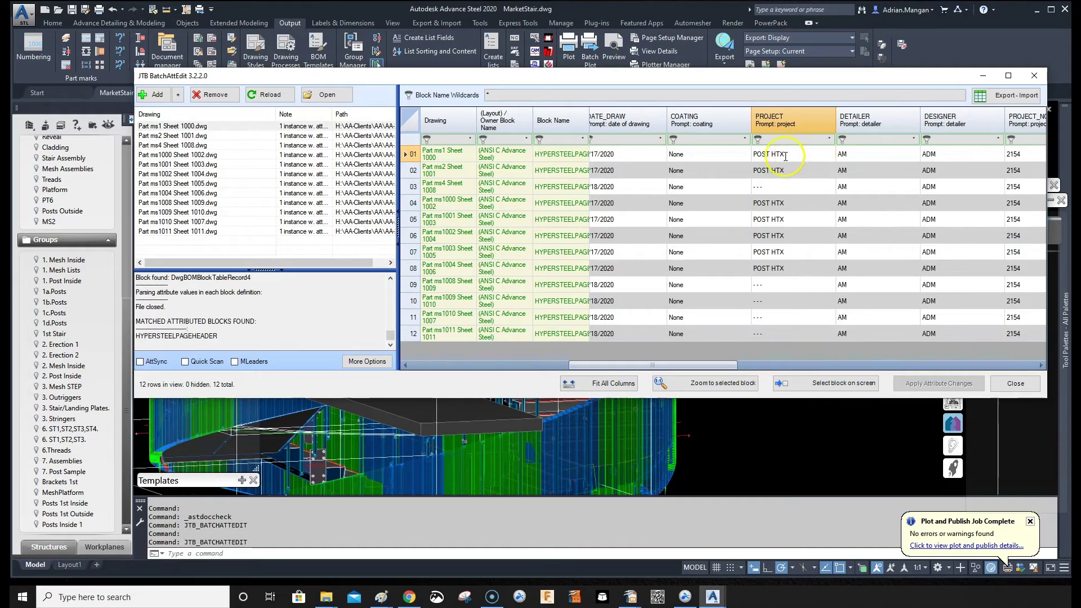
pyautogui.click(786, 171)
pyautogui.click(786, 171)
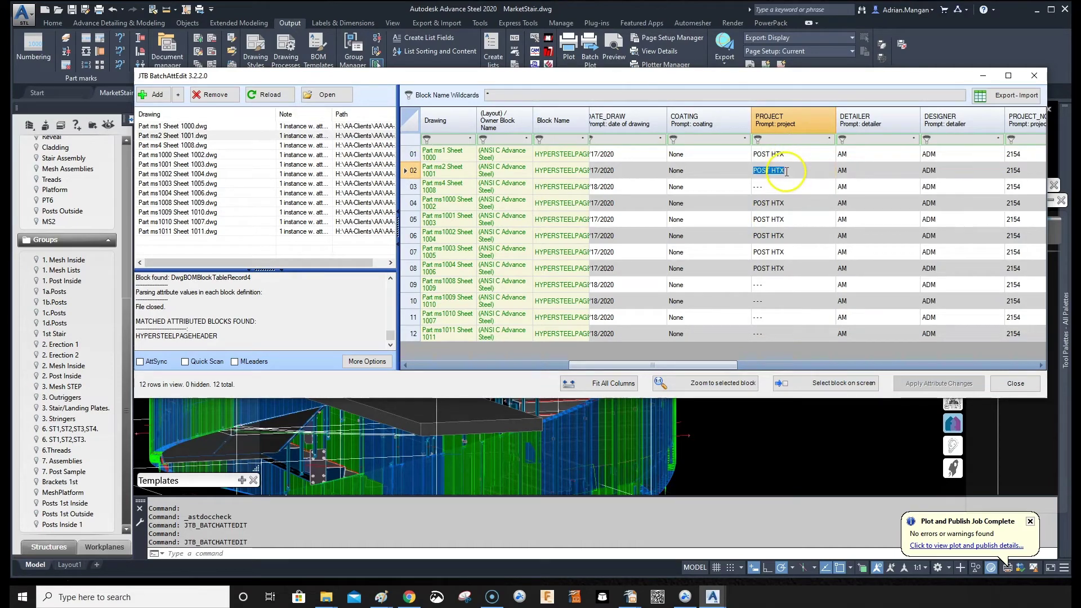
pyautogui.rightClick(786, 172)
pyautogui.click(803, 220)
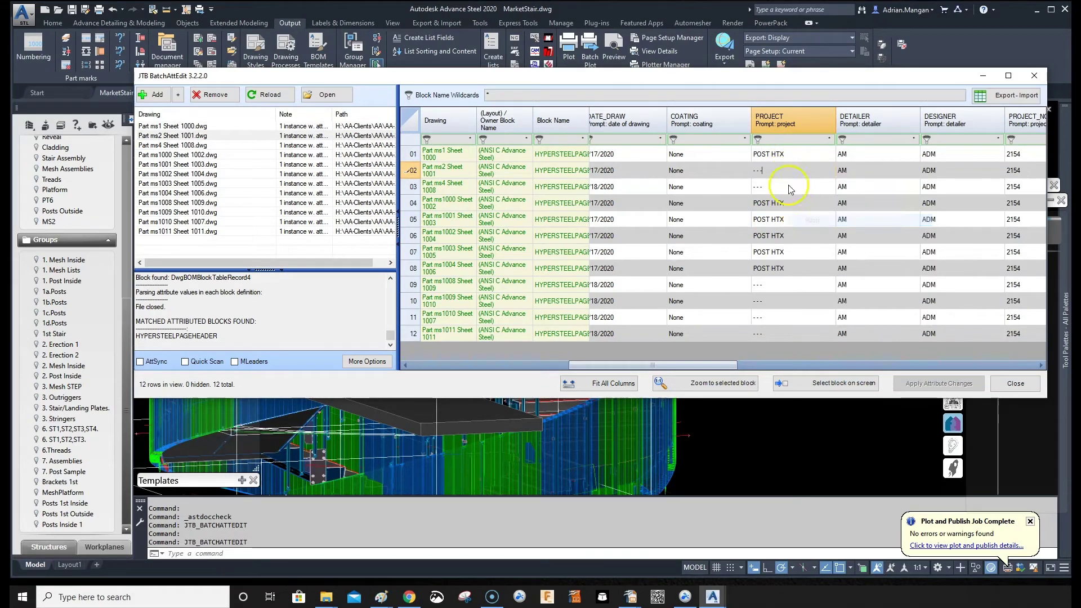
pyautogui.click(780, 155)
pyautogui.click(780, 154)
pyautogui.rightClick(781, 155)
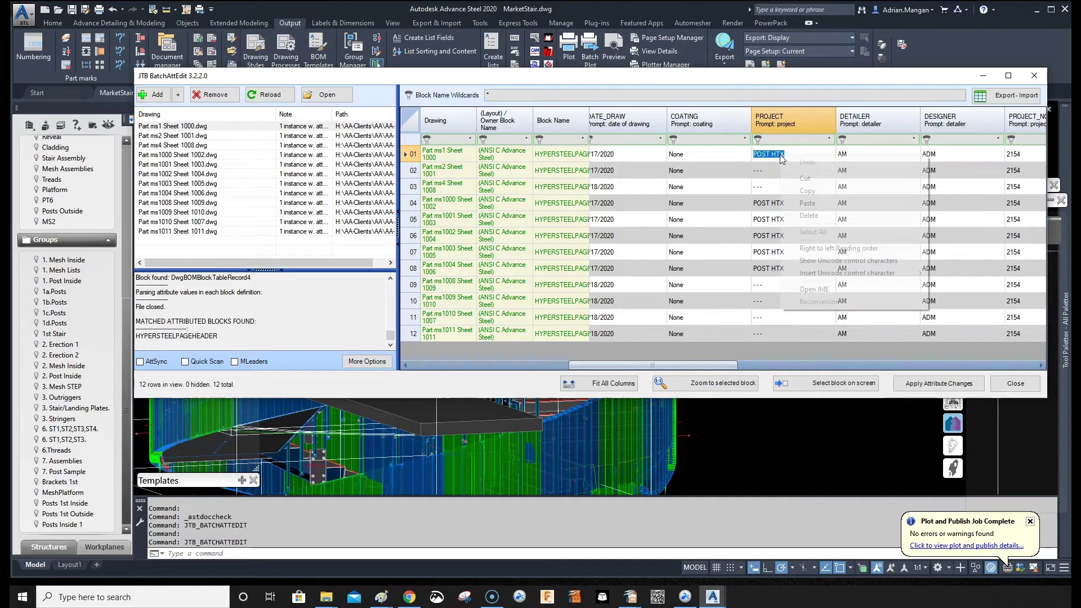
pyautogui.click(798, 204)
# Replace the PROJECT values of rows 04 and 05 with ---.
pyautogui.click(777, 207)
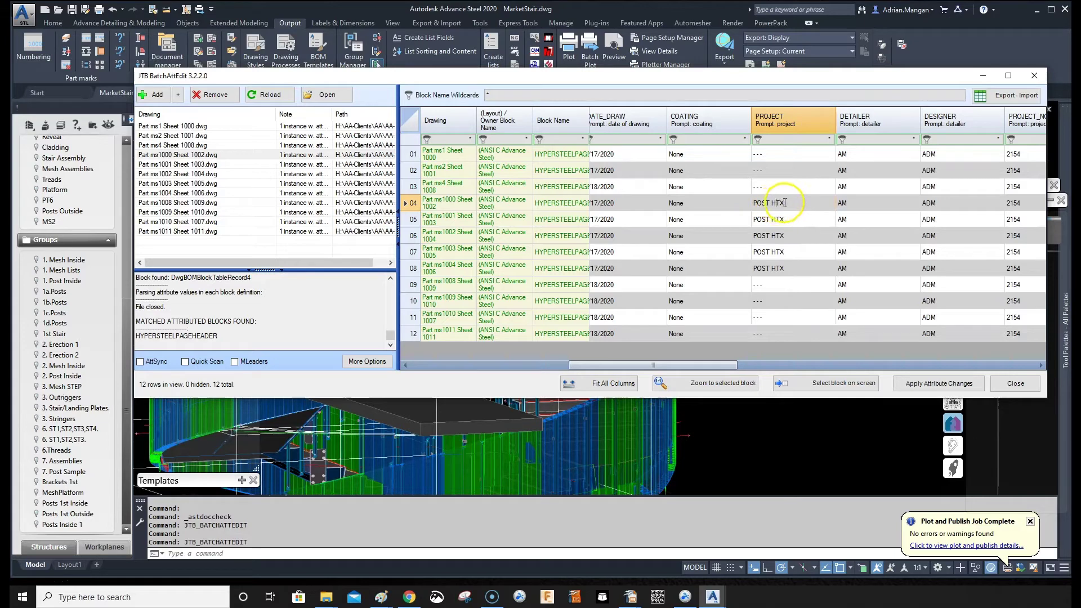
pyautogui.click(790, 220)
pyautogui.click(790, 219)
pyautogui.rightClick(792, 222)
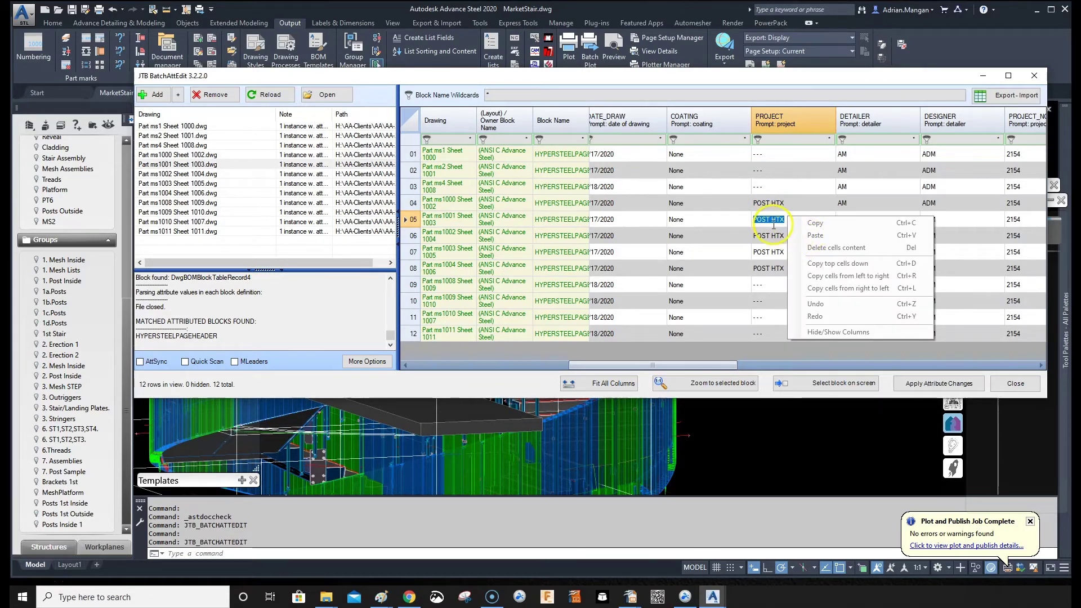
pyautogui.press('Escape')
pyautogui.click(781, 203)
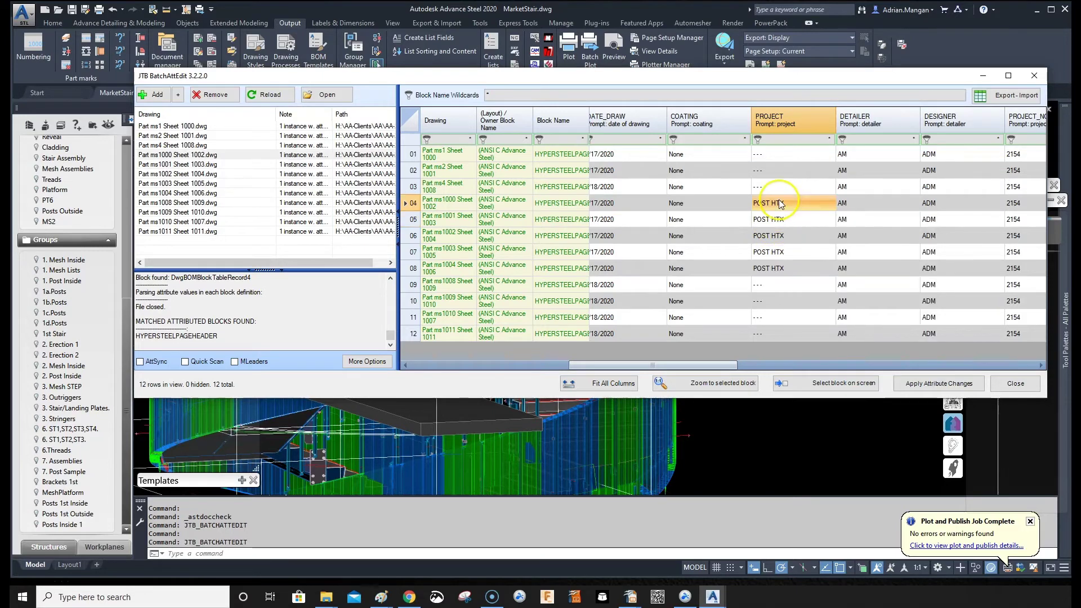
pyautogui.click(790, 205)
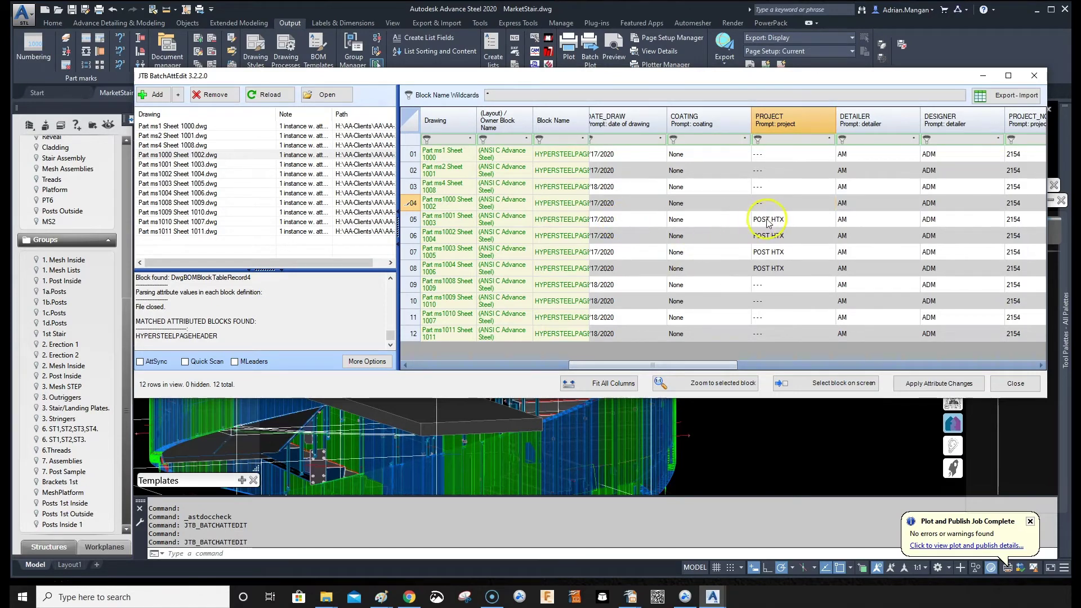
pyautogui.click(773, 220)
pyautogui.click(768, 219)
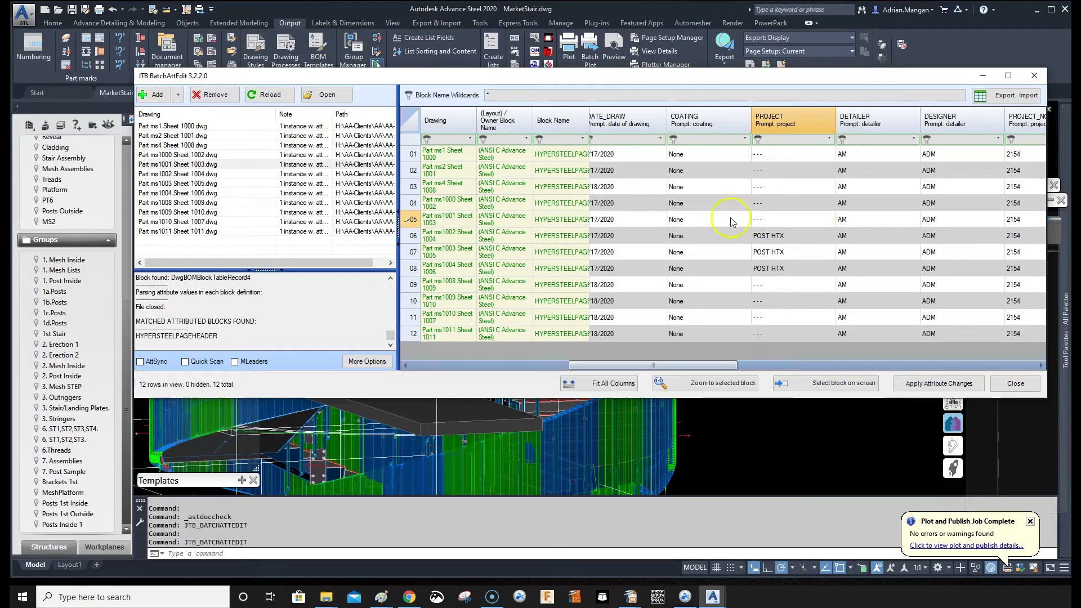
pyautogui.click(805, 242)
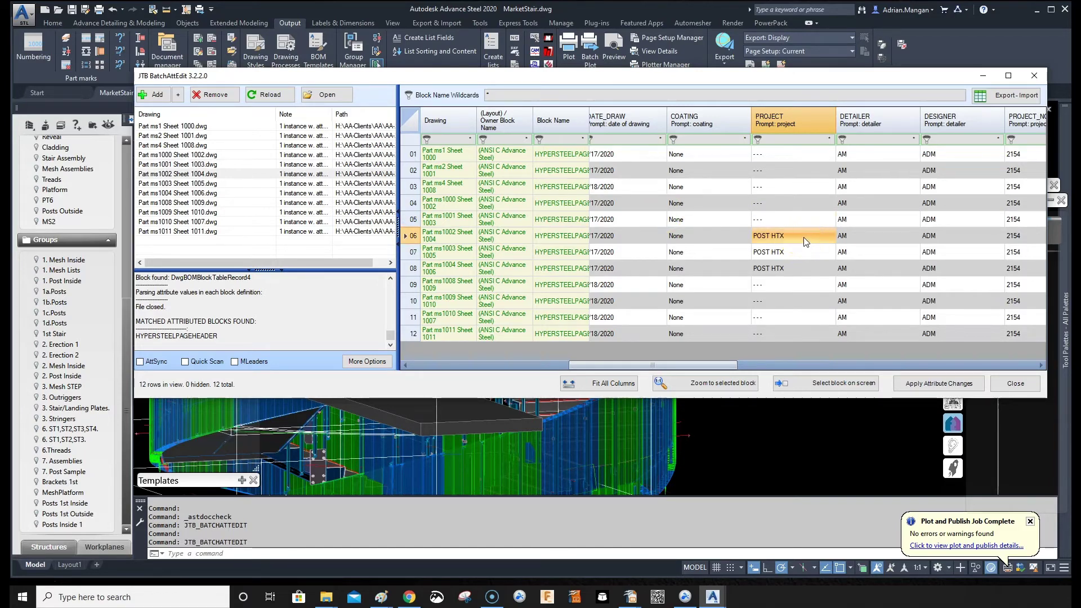
# Edit the PROJECT cells of rows 06, 07 and 08, typing --- in place of POST HTX.
pyautogui.click(803, 238)
pyautogui.click(798, 255)
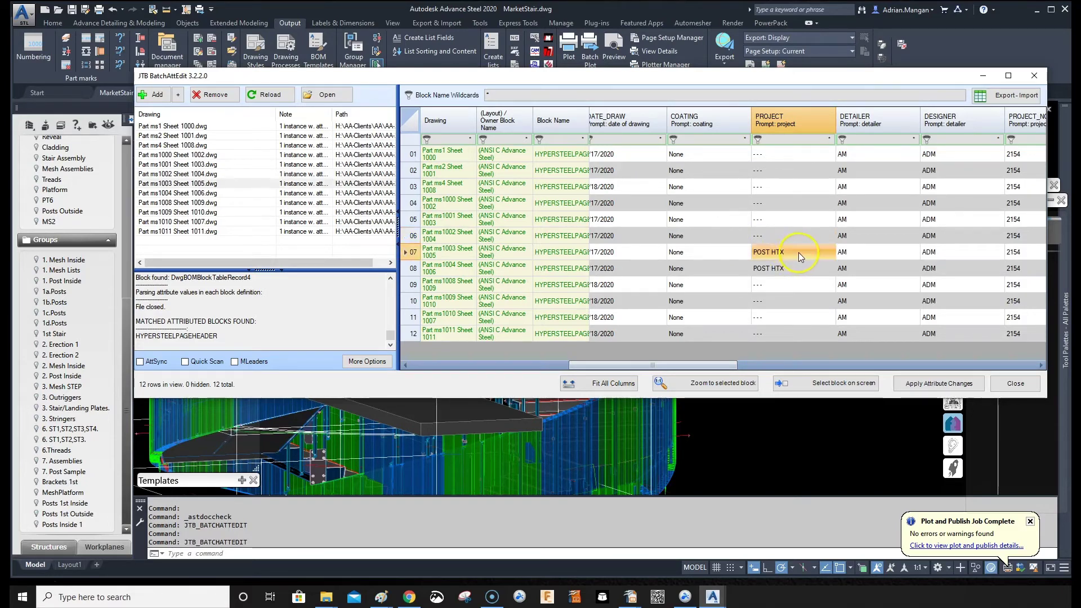
pyautogui.click(798, 253)
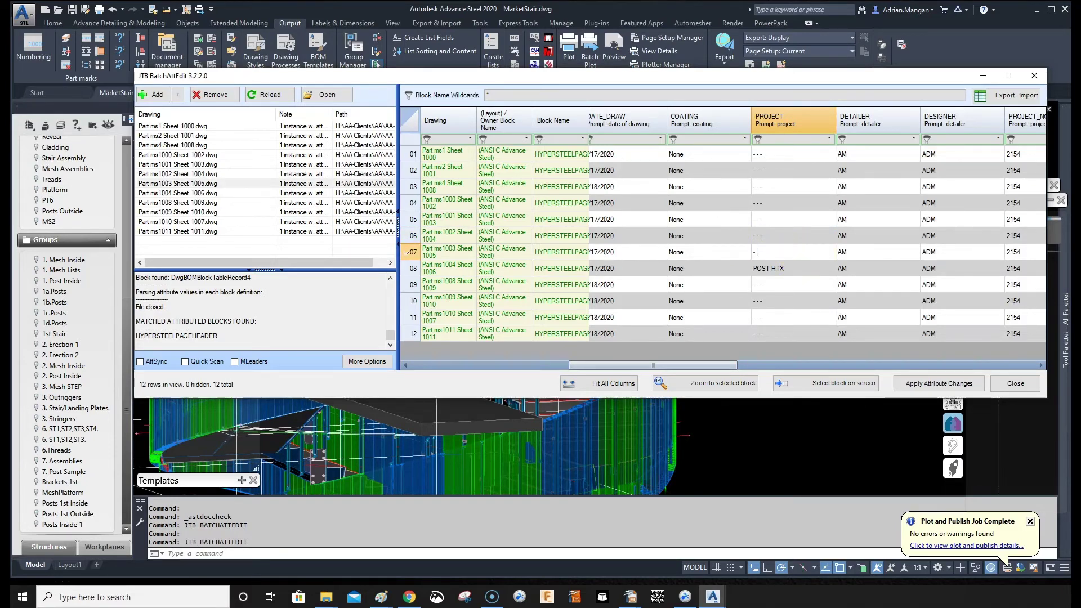
pyautogui.click(798, 269)
pyautogui.click(798, 269)
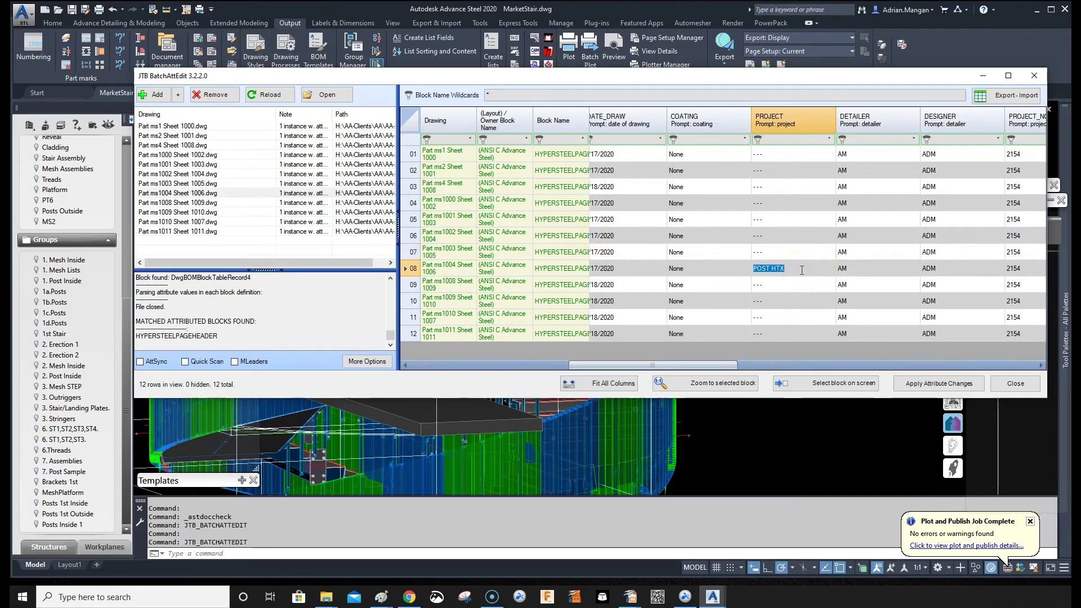
pyautogui.write('---')
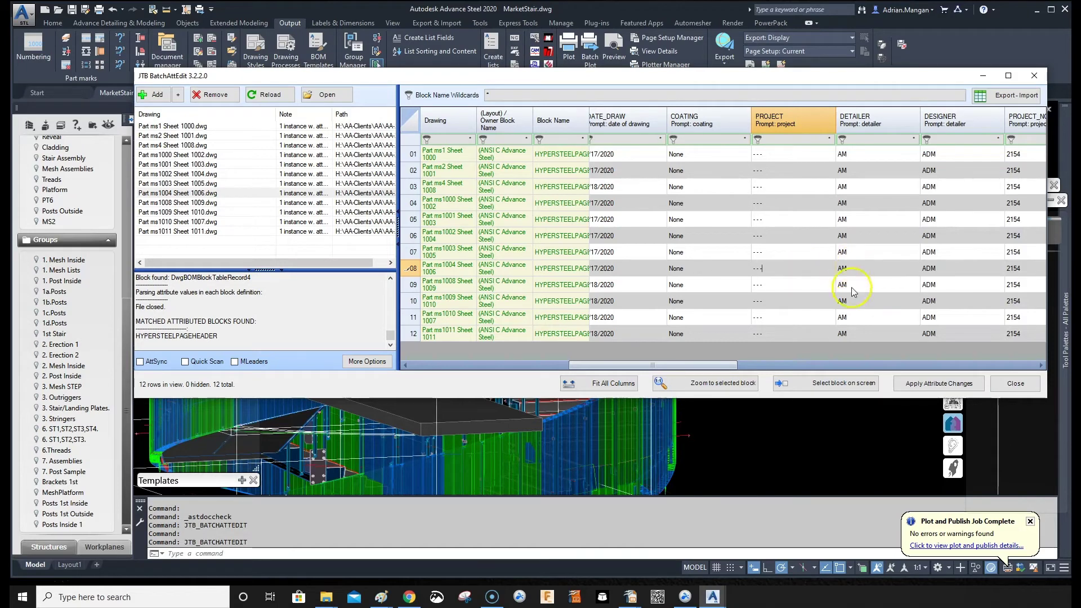
# Apply the PROJECT edits to all twelve drawings, then preview Part ms1 Sheet 1000 under Details > Up to date.
pyautogui.click(919, 384)
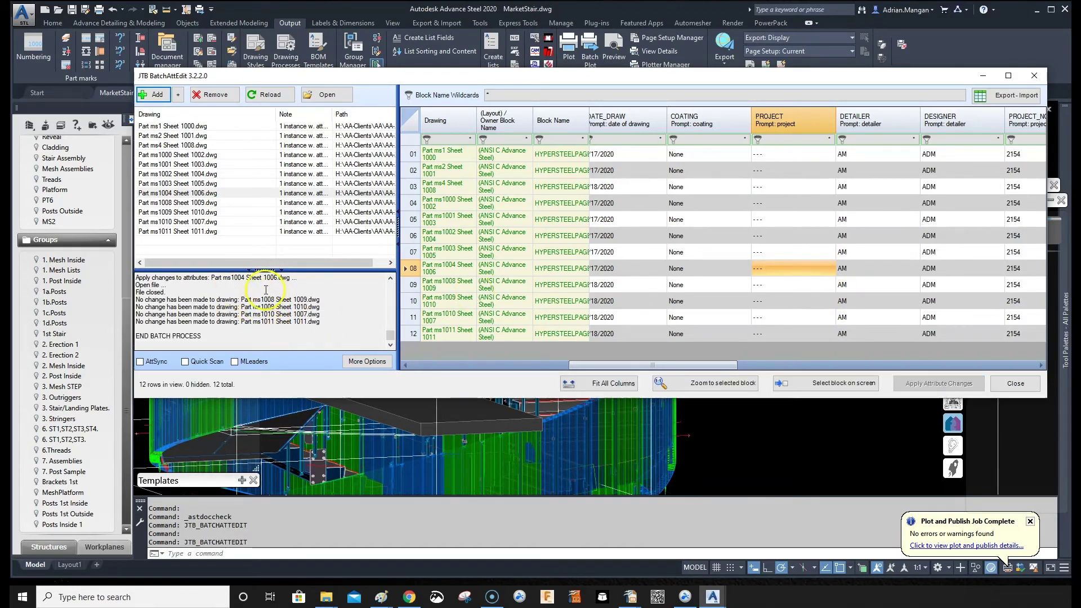
pyautogui.click(1035, 76)
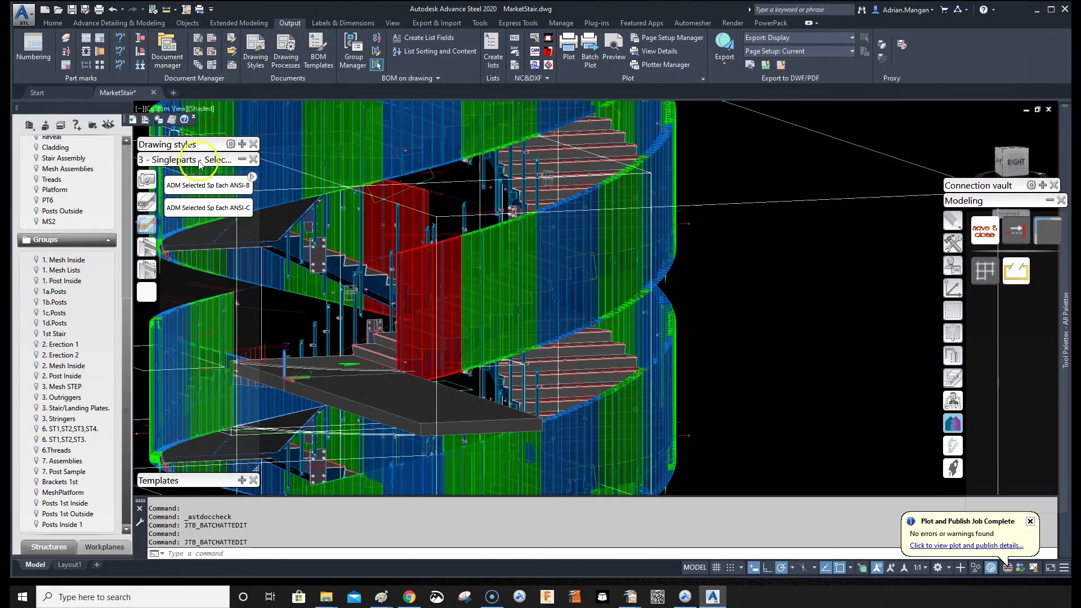
pyautogui.click(160, 47)
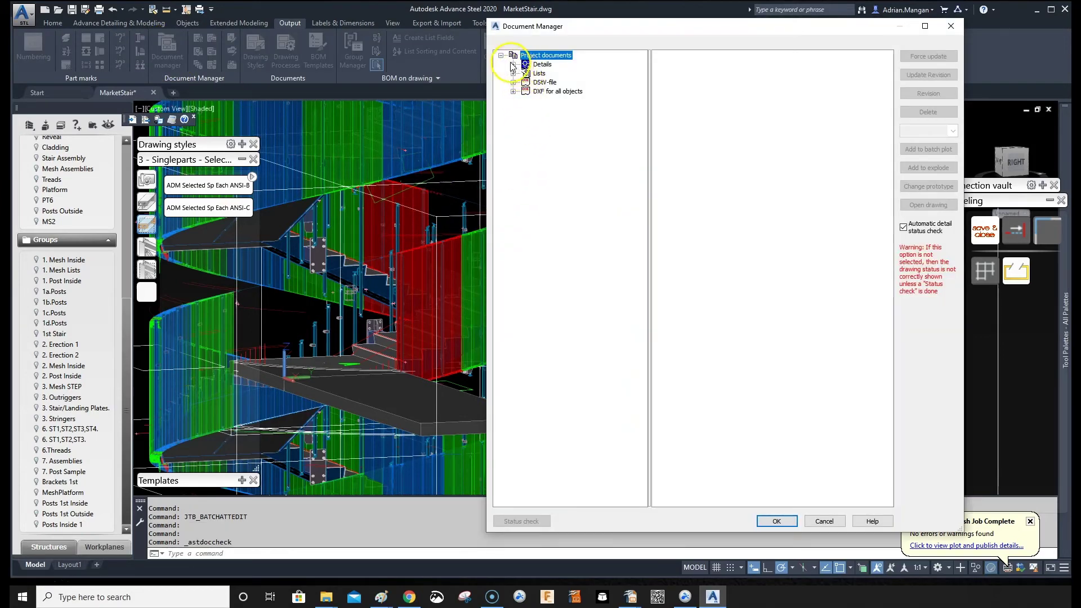
pyautogui.click(513, 64)
pyautogui.click(526, 82)
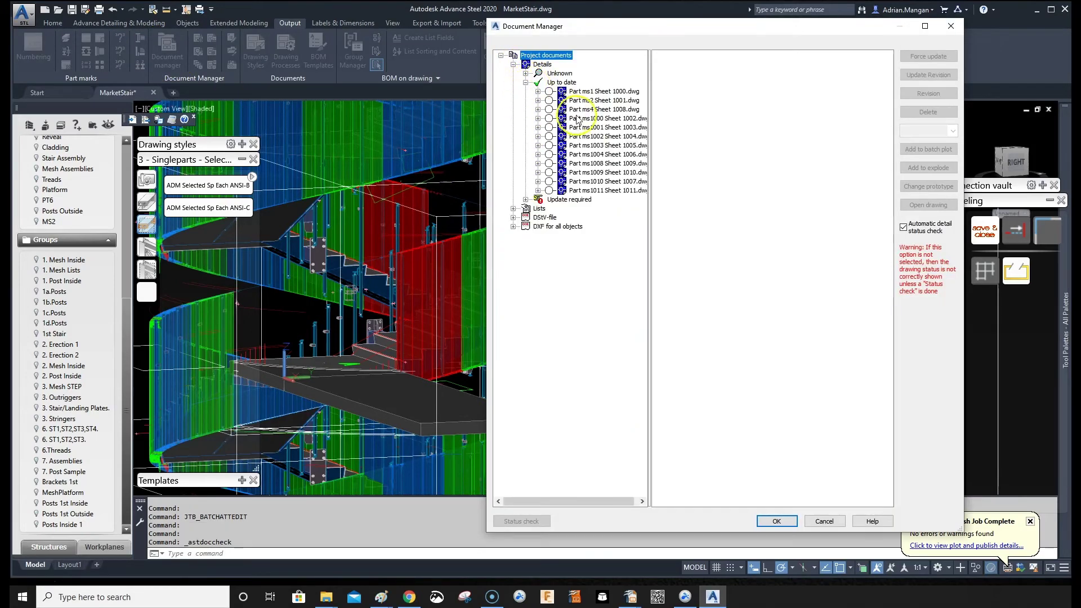
pyautogui.click(594, 92)
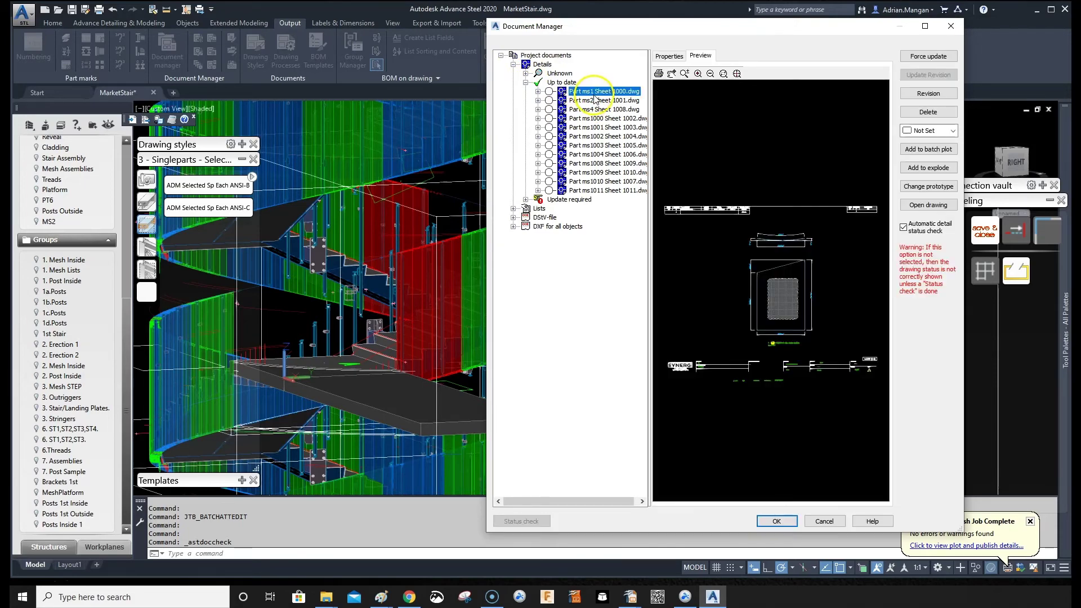
pyautogui.scroll(3, 767, 258)
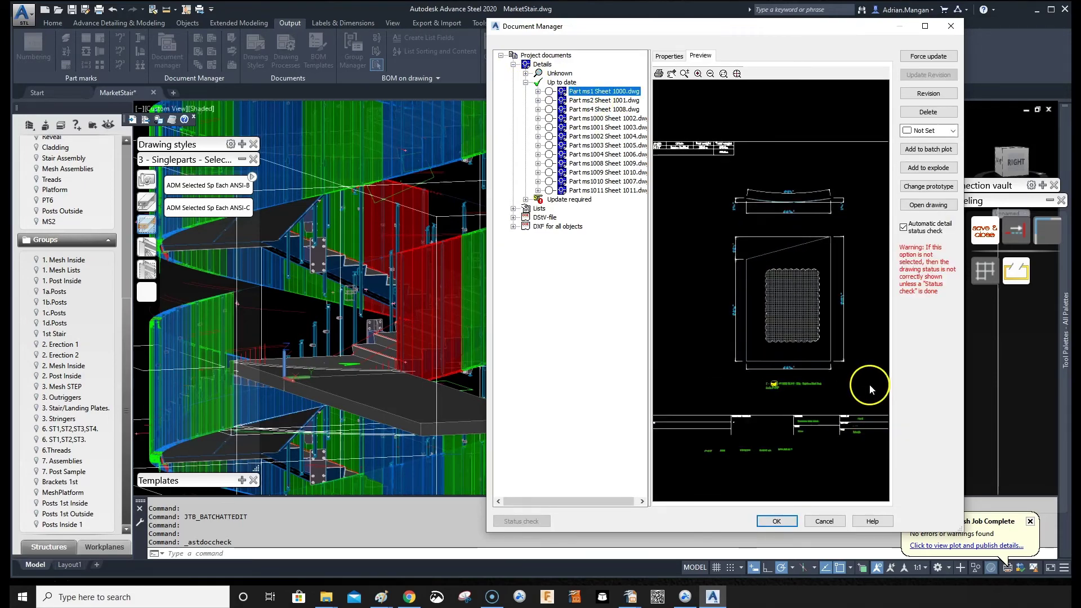
pyautogui.scroll(3, 683, 306)
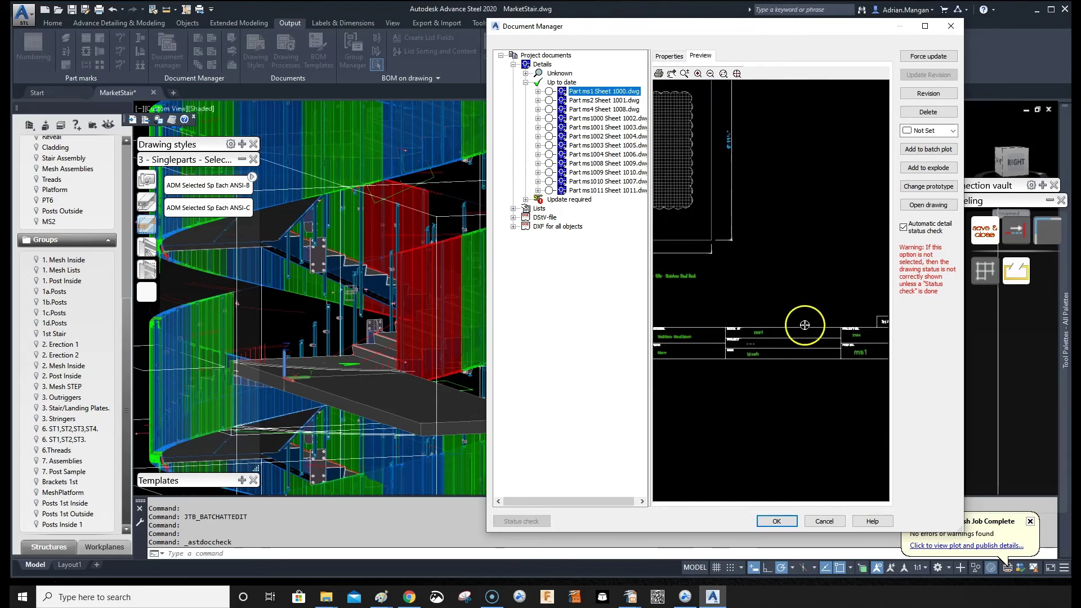
pyautogui.scroll(3, 732, 355)
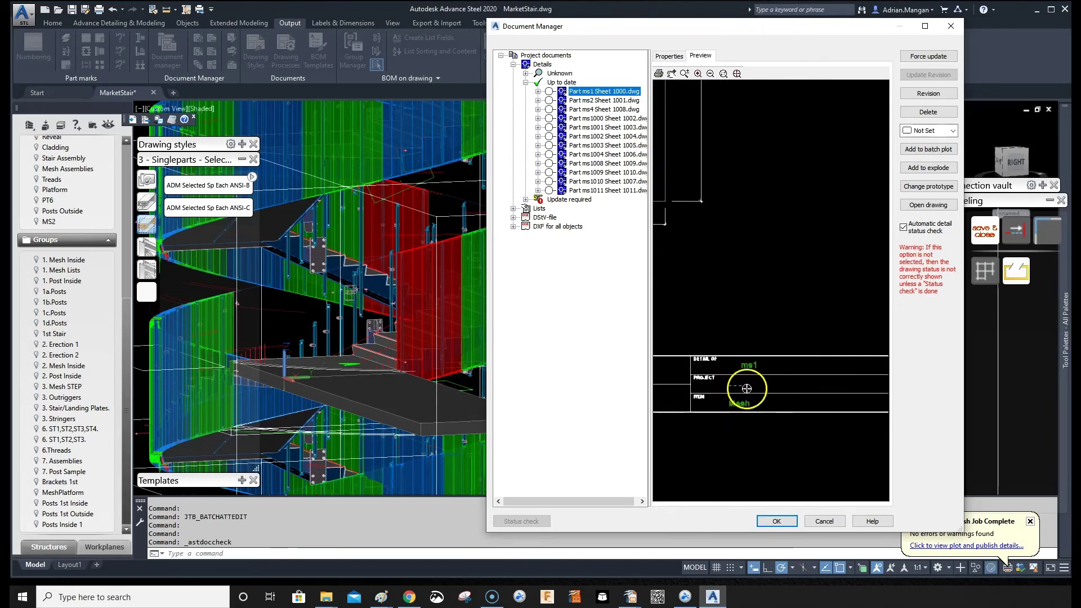
pyautogui.scroll(-5, 747, 388)
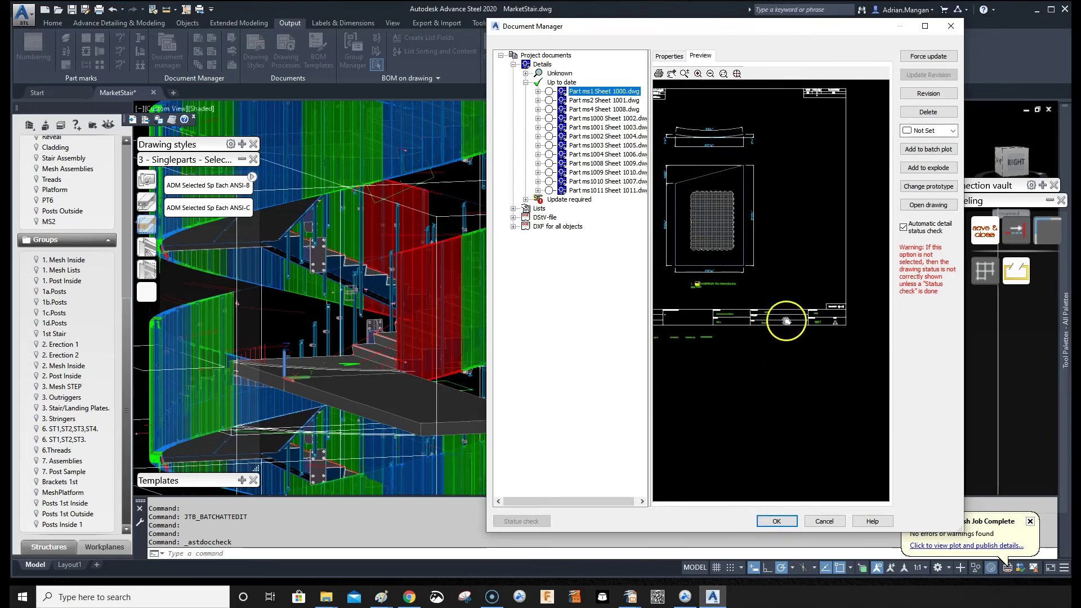
pyautogui.scroll(-2, 800, 338)
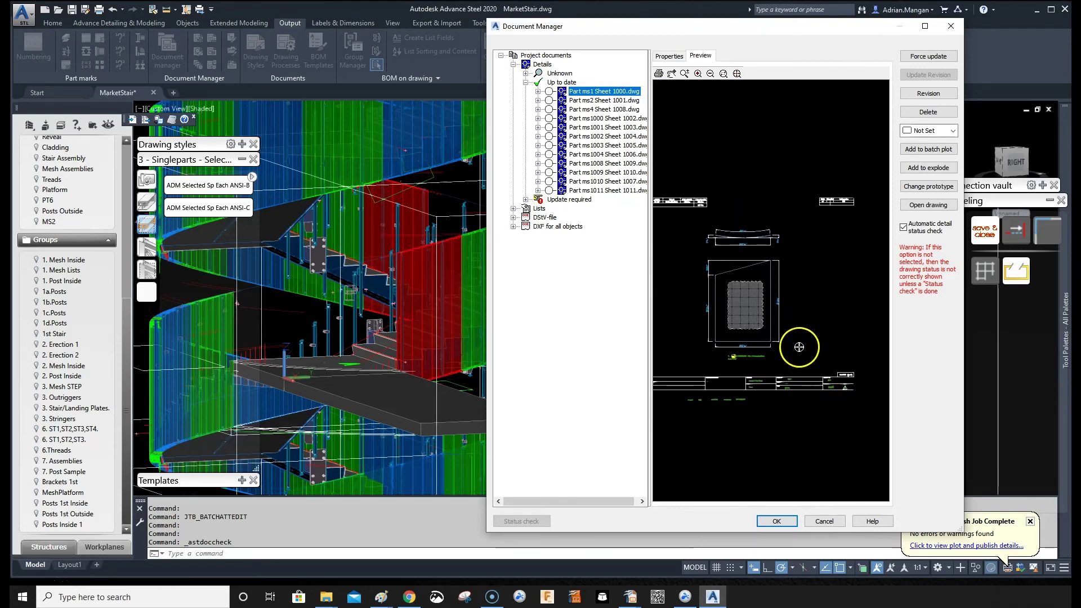
pyautogui.moveTo(783, 350); pyautogui.dragTo(827, 357)
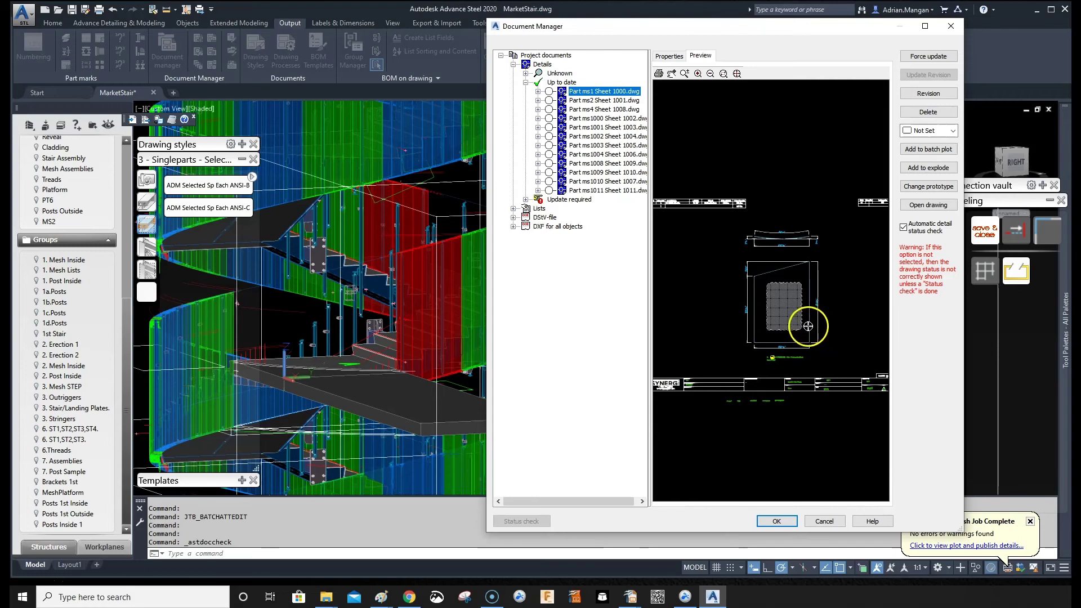